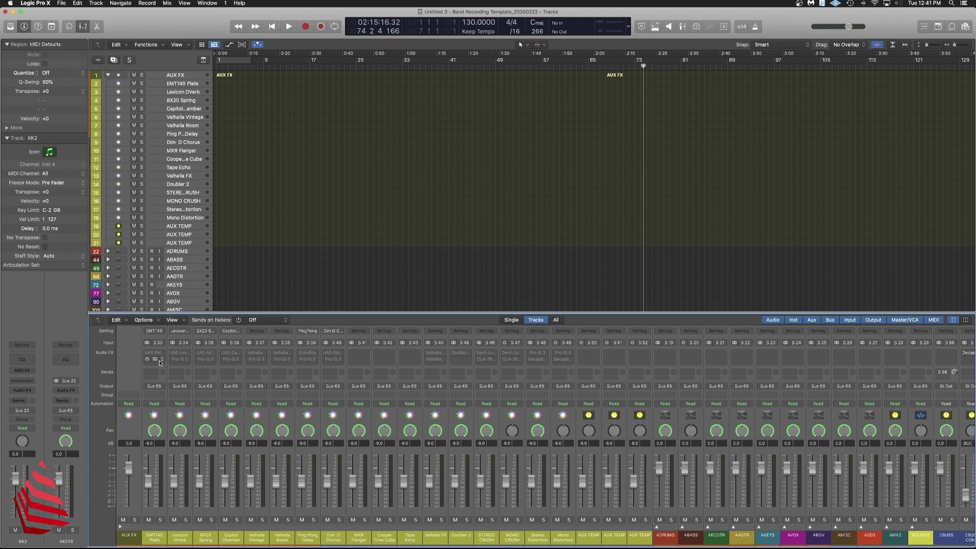
- Open the UAD EMT 140 reverb on the EMT140 Plate channel to view its settings, then close it
mouse_move(156, 355)
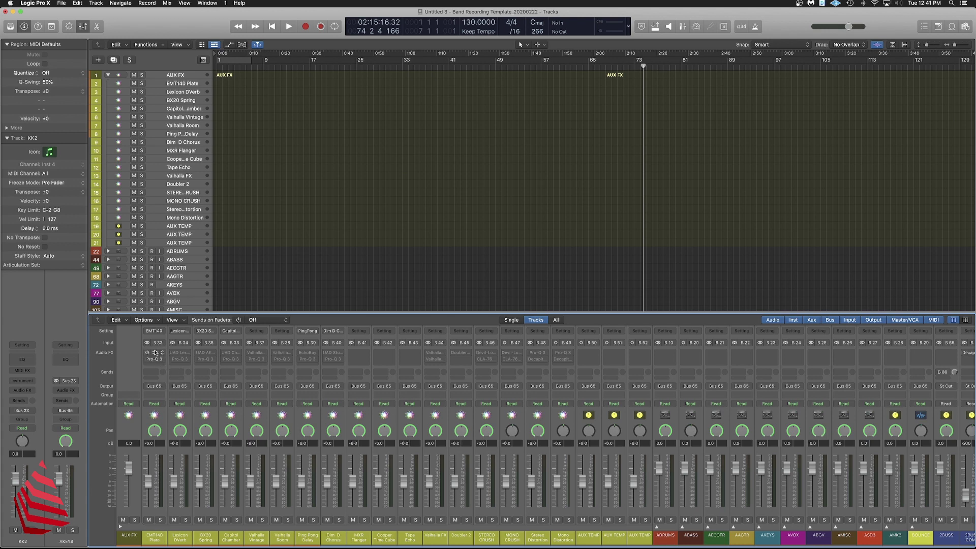
left_click(155, 355)
left_click_drag(481, 117, 440, 159)
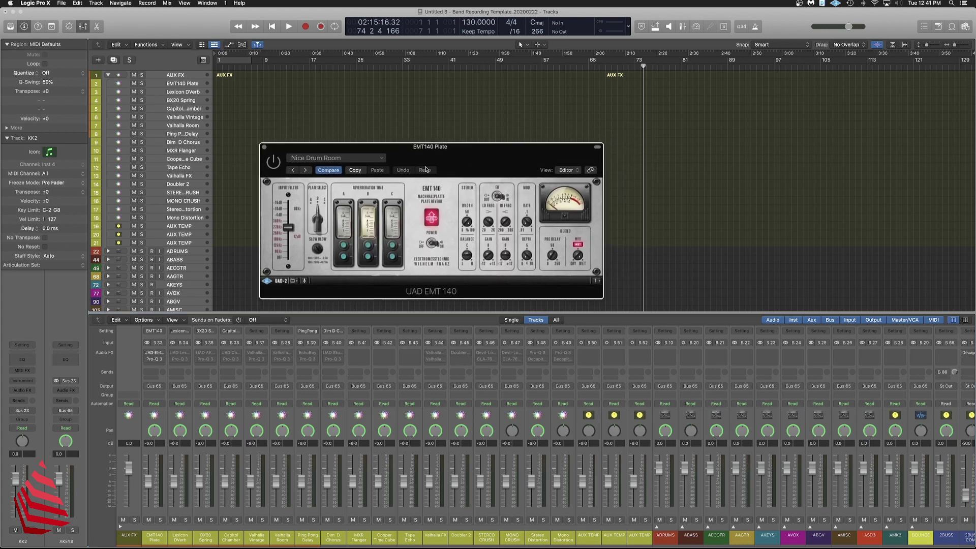
left_click(264, 147)
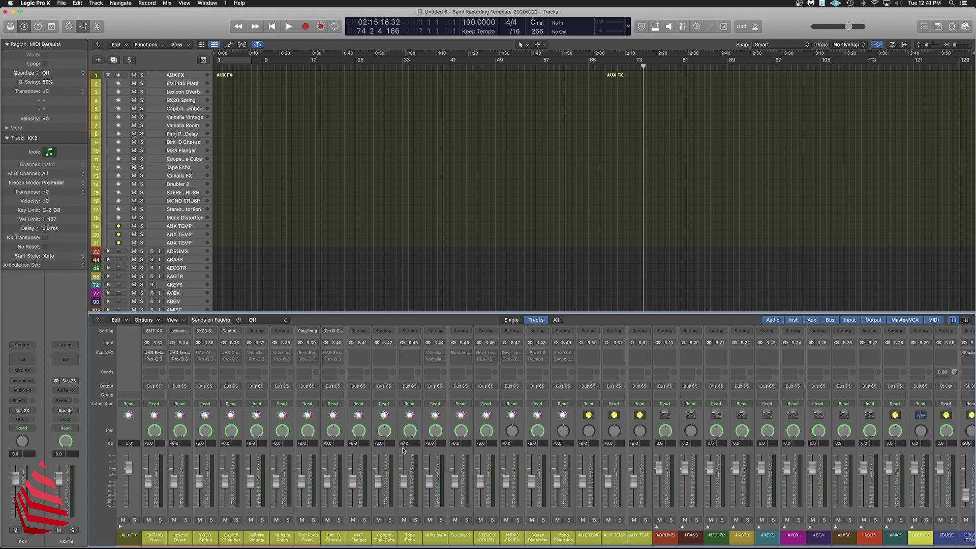
- Inspect the UAD Lexicon 480L reverb on the Lexicon DVerb channel and close its window
left_click(181, 355)
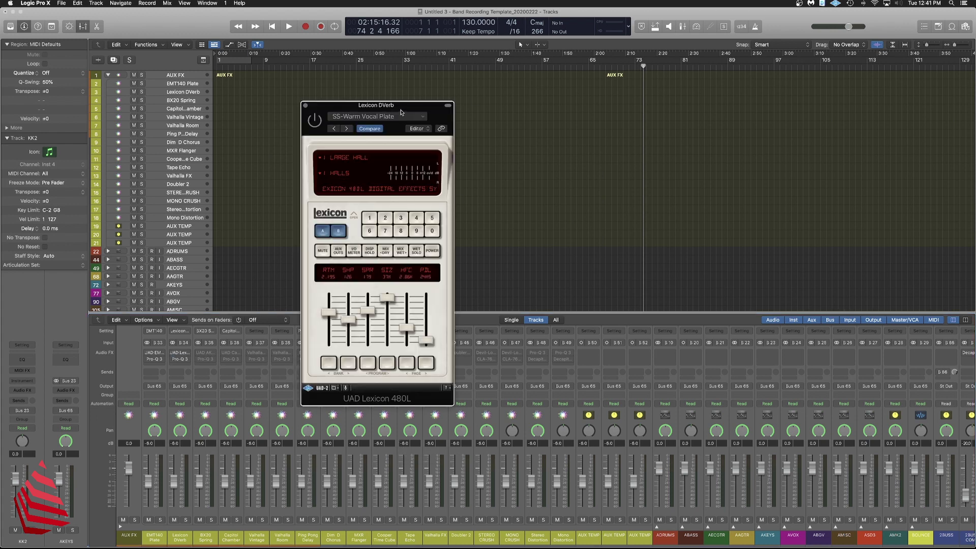
left_click_drag(405, 108, 395, 110)
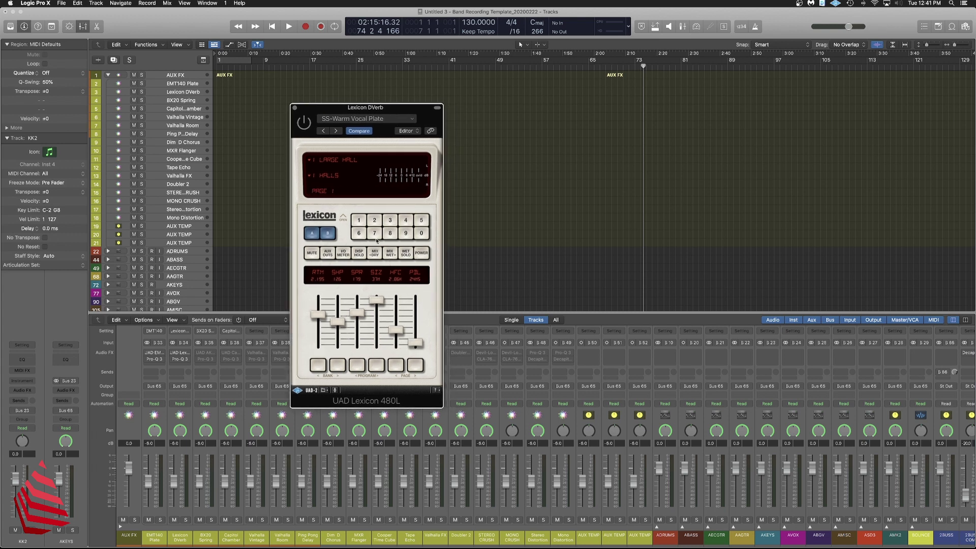
mouse_move(318, 315)
left_mouse_down()
mouse_move(318, 356)
mouse_move(313, 321)
left_mouse_up()
left_click(294, 108)
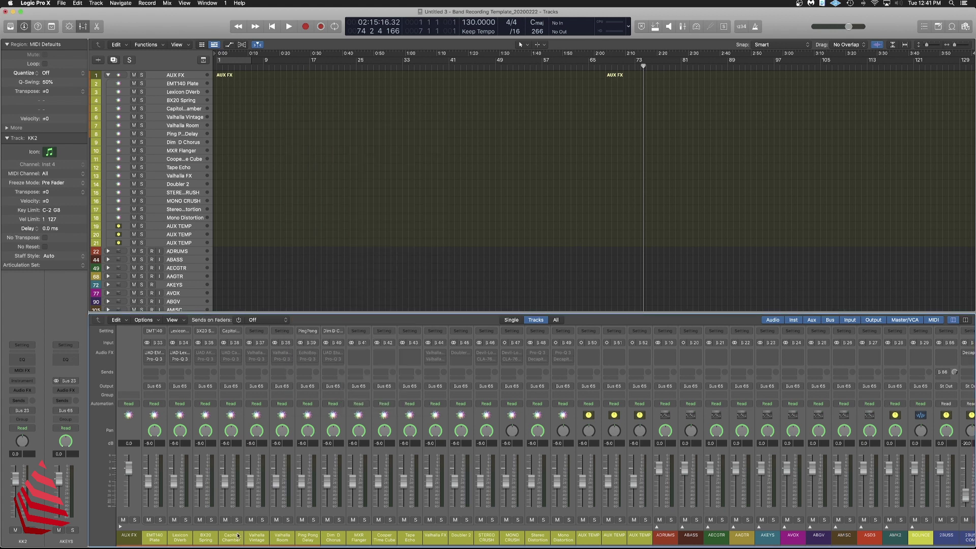
- Select the BX20 Spring channel, view its UAD AKG BX 20 spring reverb, and close the plug-in
left_click(203, 513)
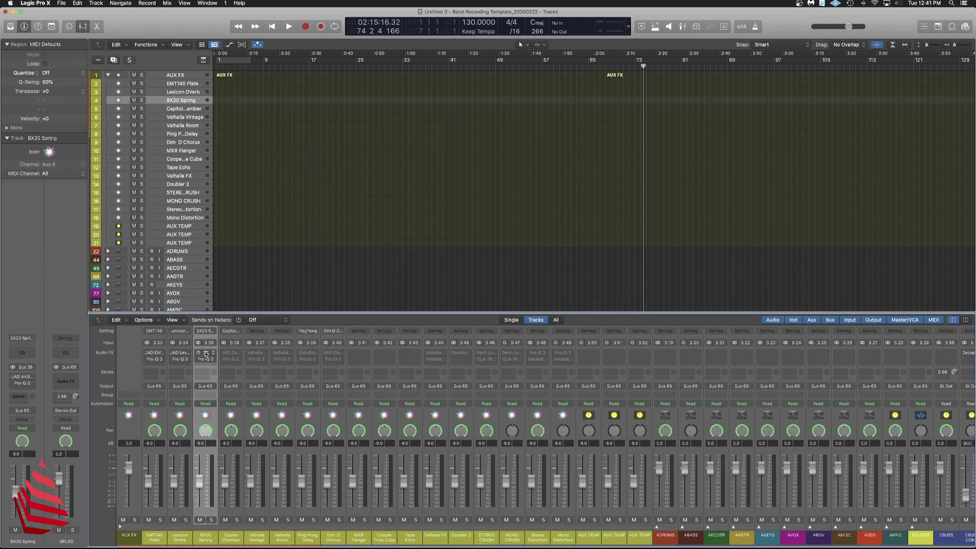
left_click(206, 354)
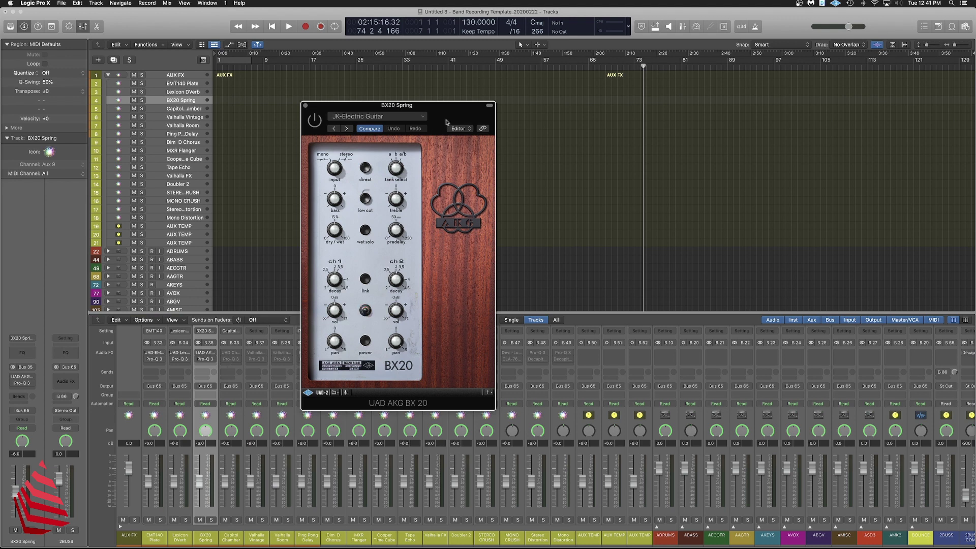
left_click_drag(447, 121, 450, 128)
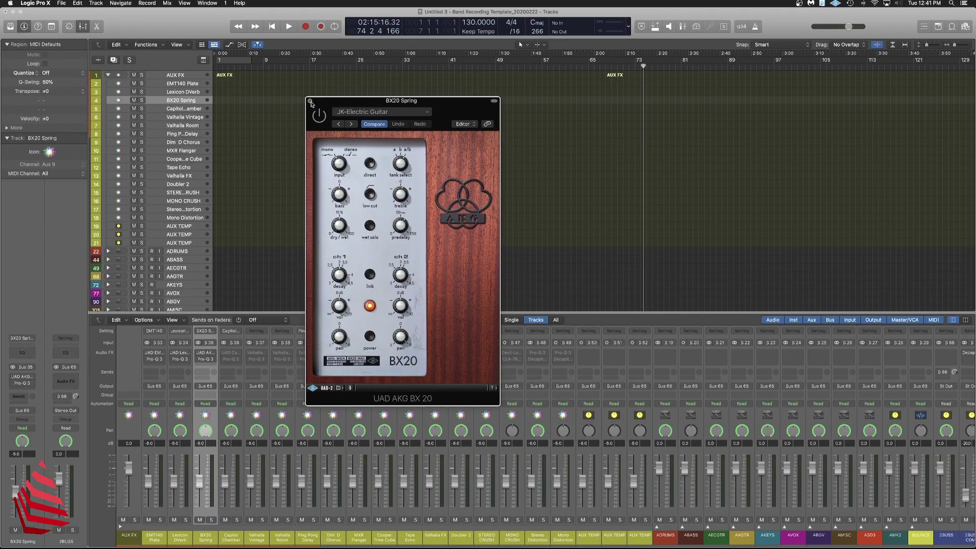
left_click(310, 101)
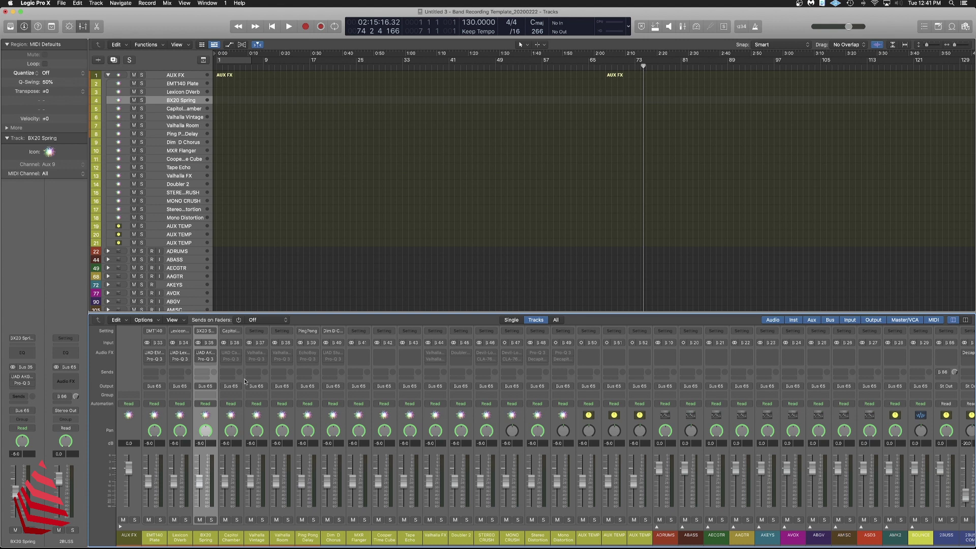
- Open the UAD Capitol Chambers plug-in on the Capitol Chamber channel, browse its factory presets, and close it without choosing one
left_click(231, 352)
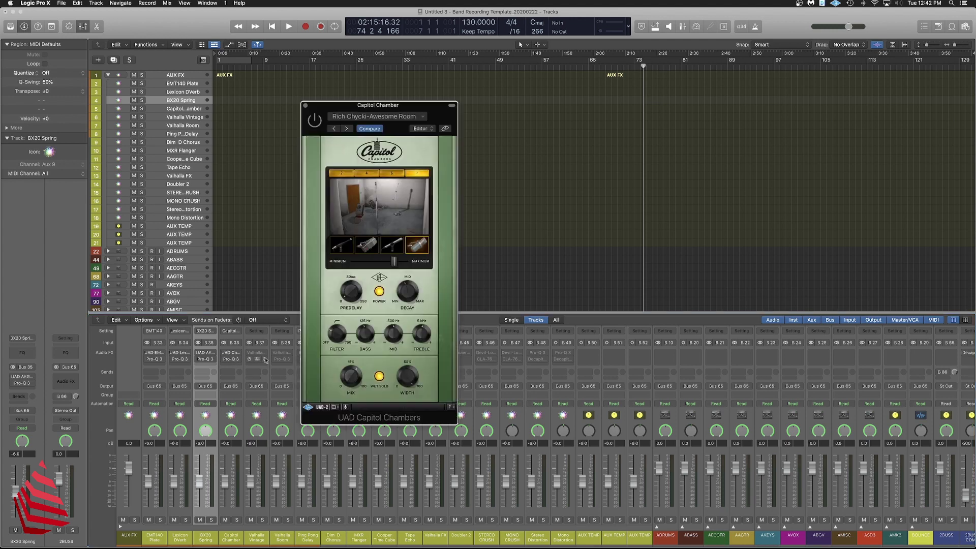
left_click(424, 118)
mouse_move(440, 265)
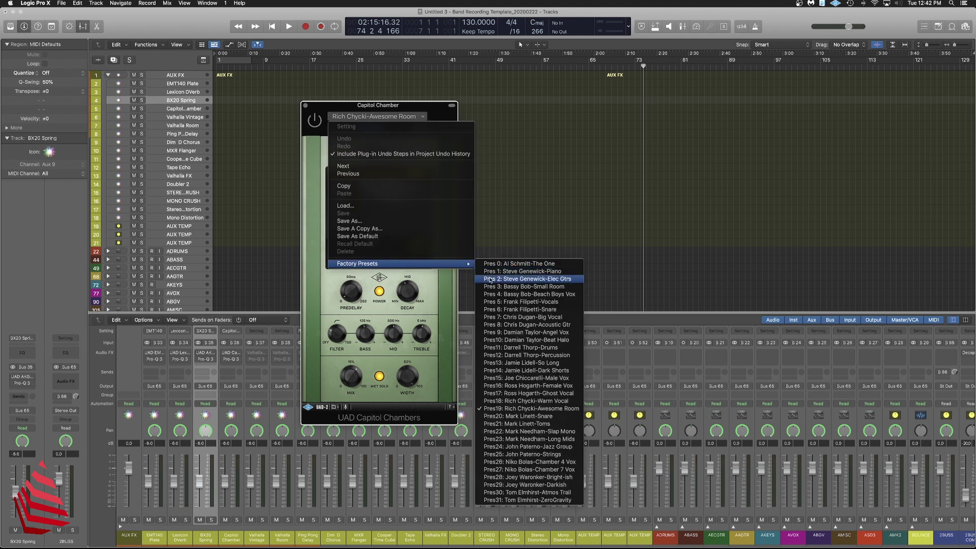
left_click(303, 104)
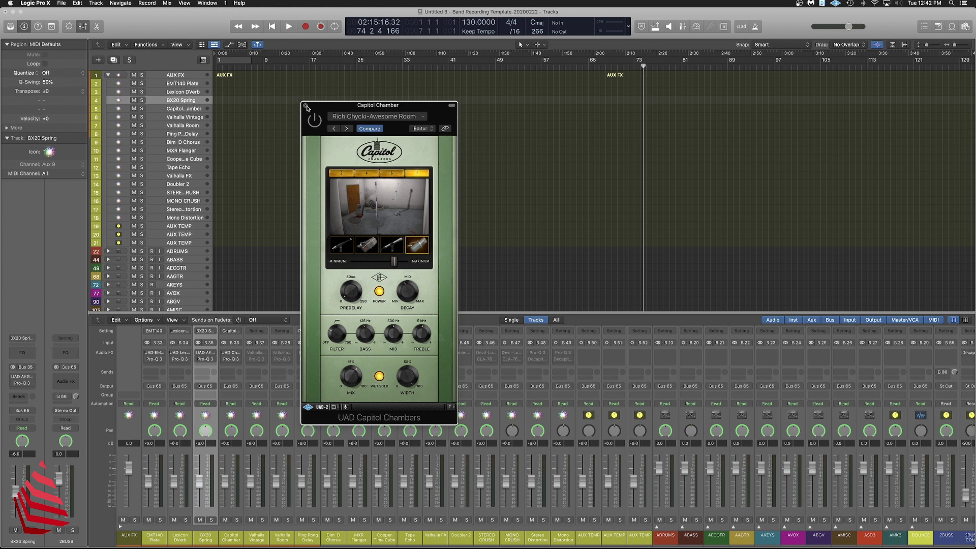
left_click(305, 106)
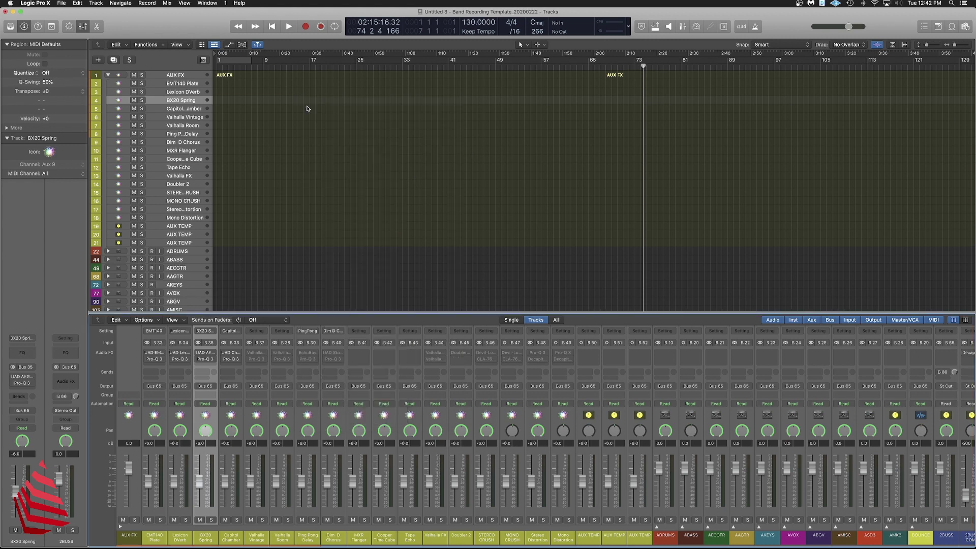
- View the ValhallaVintageVerb and ValhallaRoom reverbs on their two aux channels, closing each plug-in window
left_click(257, 514)
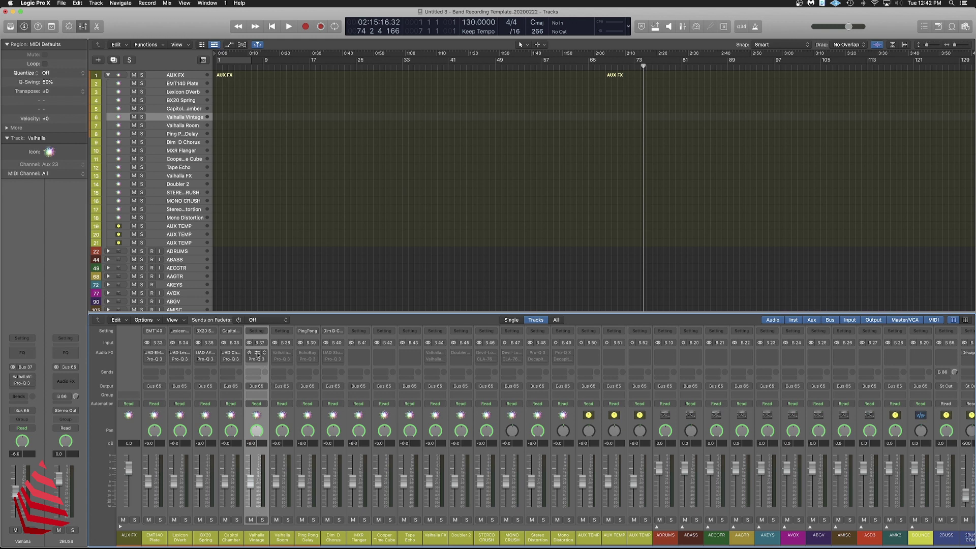
left_click(256, 353)
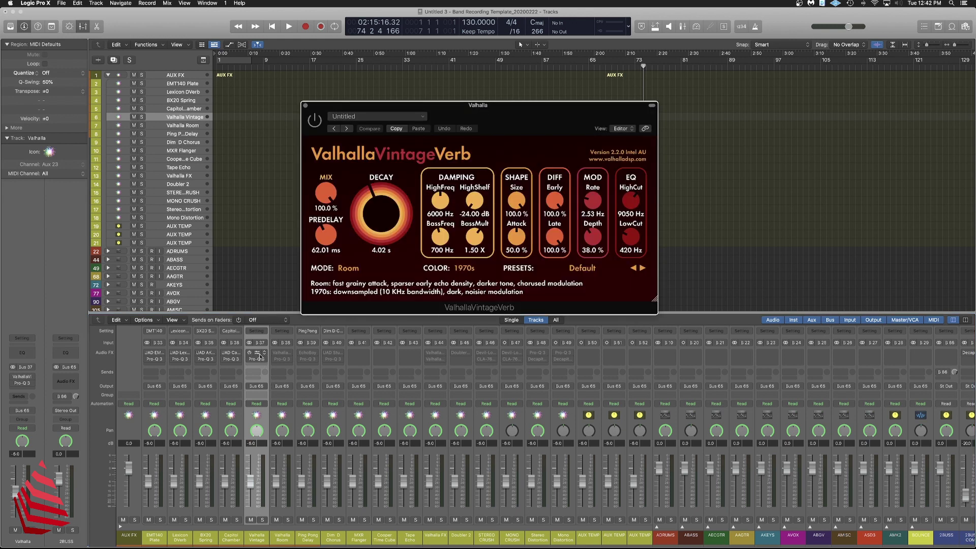
left_click(305, 106)
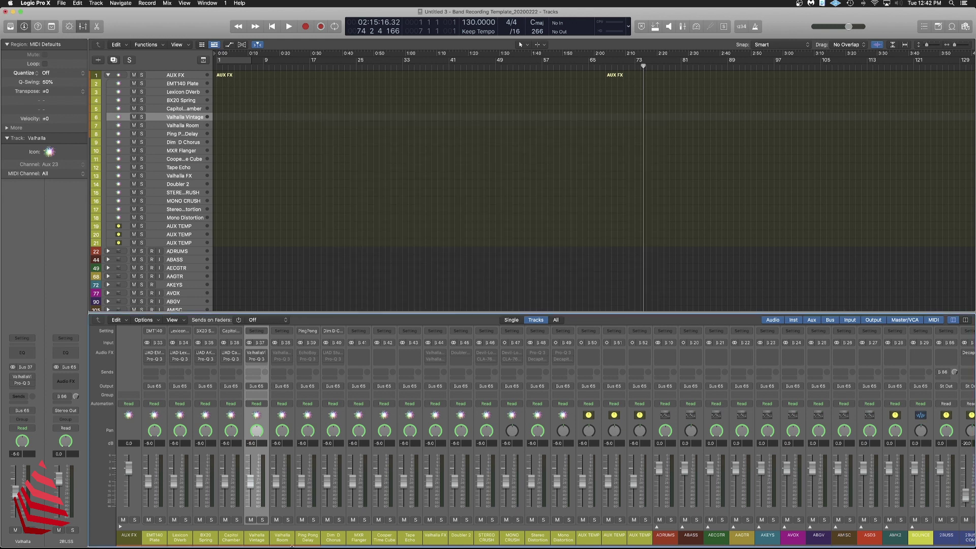
left_click(282, 354)
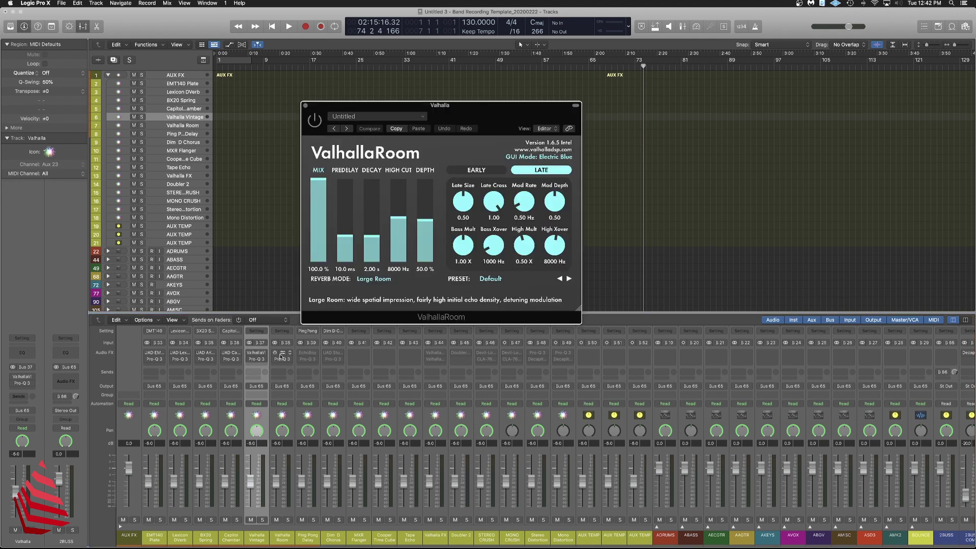
left_click(305, 105)
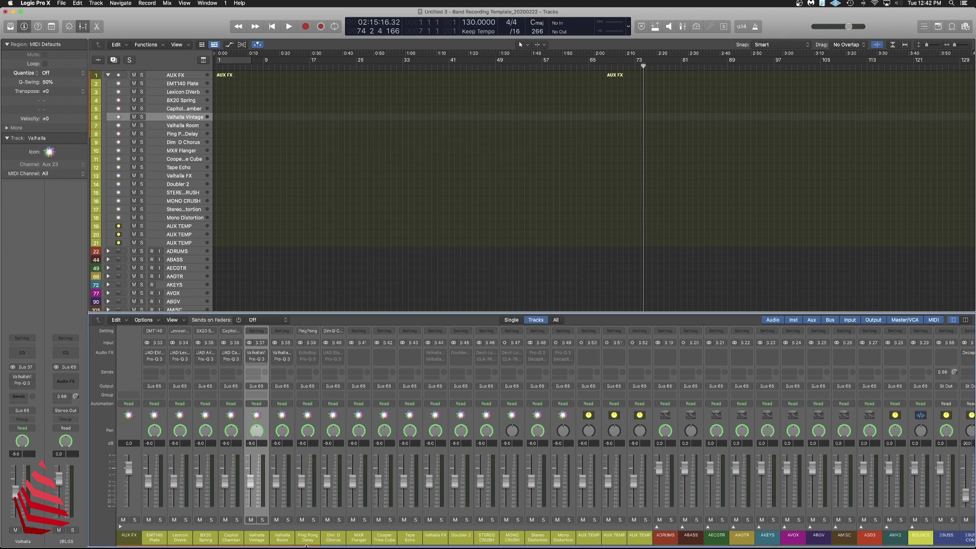
- Select the Ping Pong Delay channel, inspect its EchoBoy delay settings, and close the plug-in
left_click(316, 517)
left_click(307, 356)
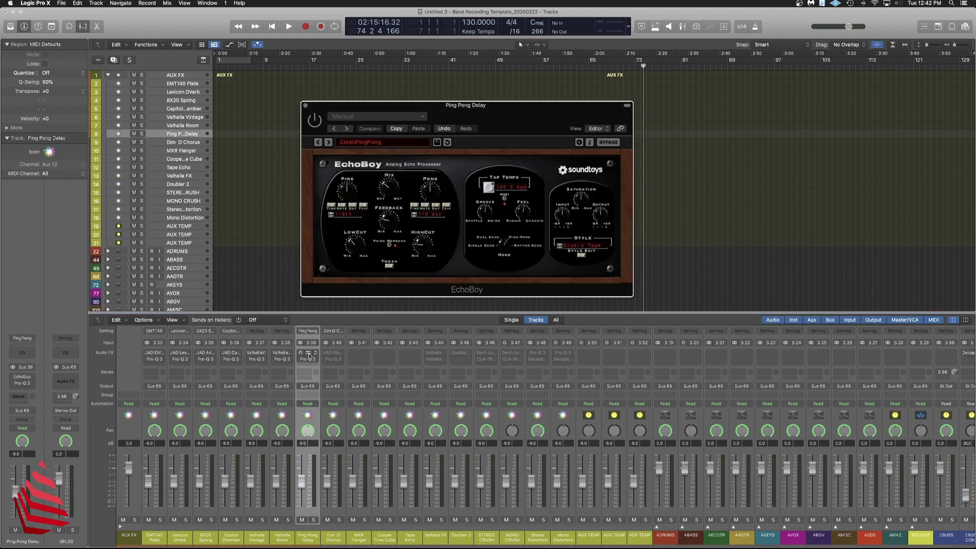
left_click(306, 106)
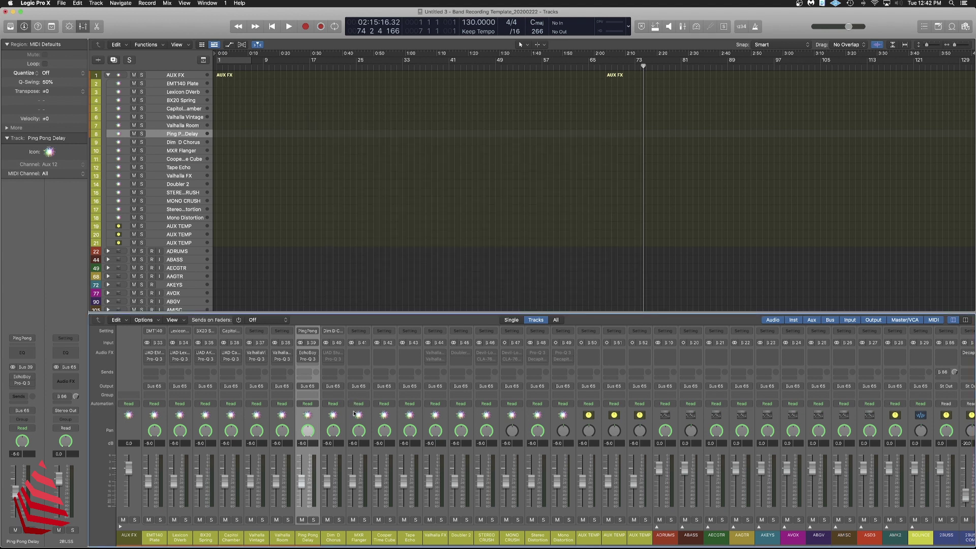
- View the UAD Studio D Chorus on the Dim D Chorus channel and close its window
mouse_move(335, 356)
left_click(335, 356)
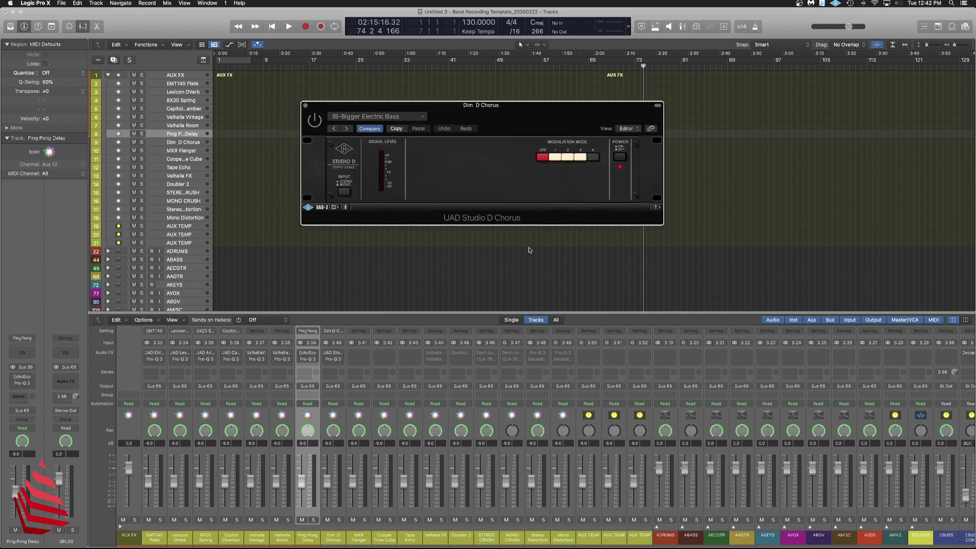
left_click_drag(487, 122, 457, 173)
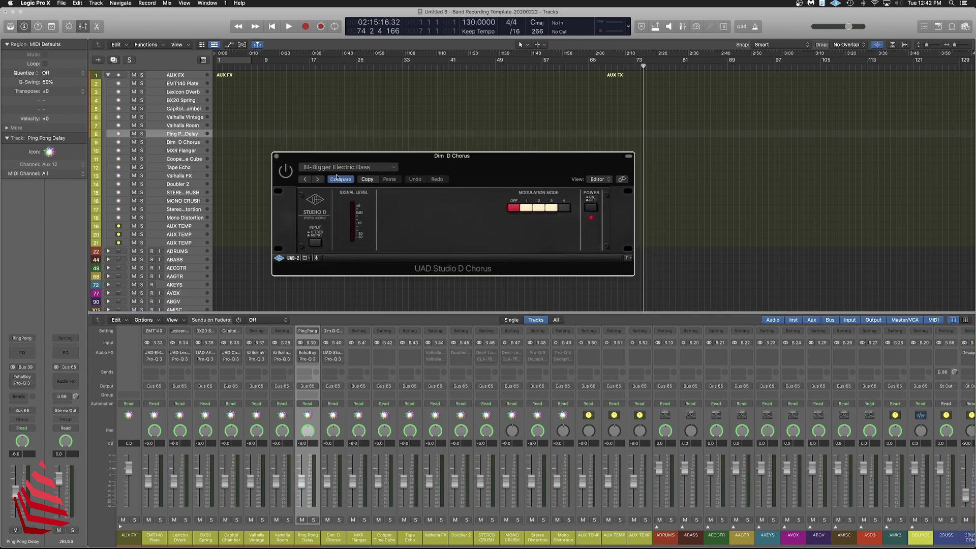
left_click(277, 156)
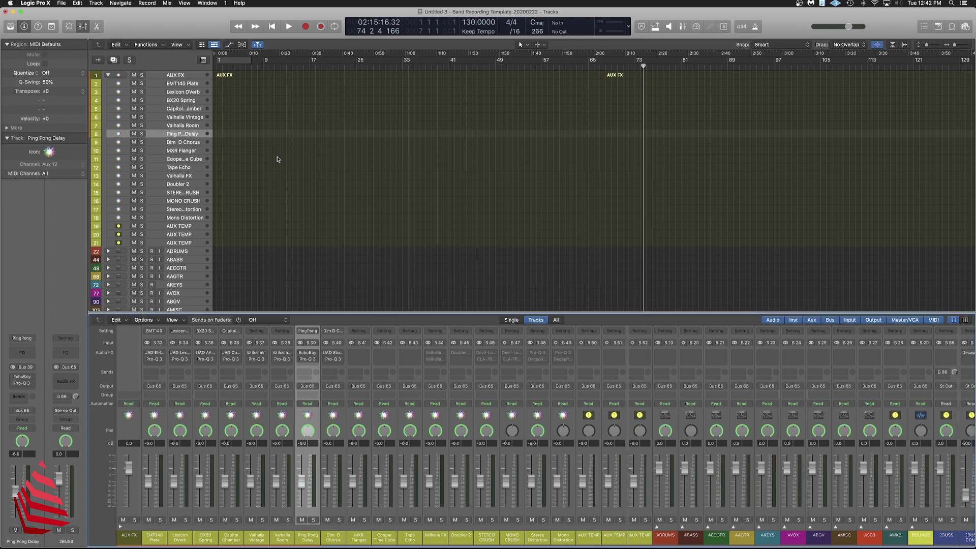
- Select the MXR Flanger, Cooper Time Cube and Tape Echo channels one after another in the mixer
left_click(361, 515)
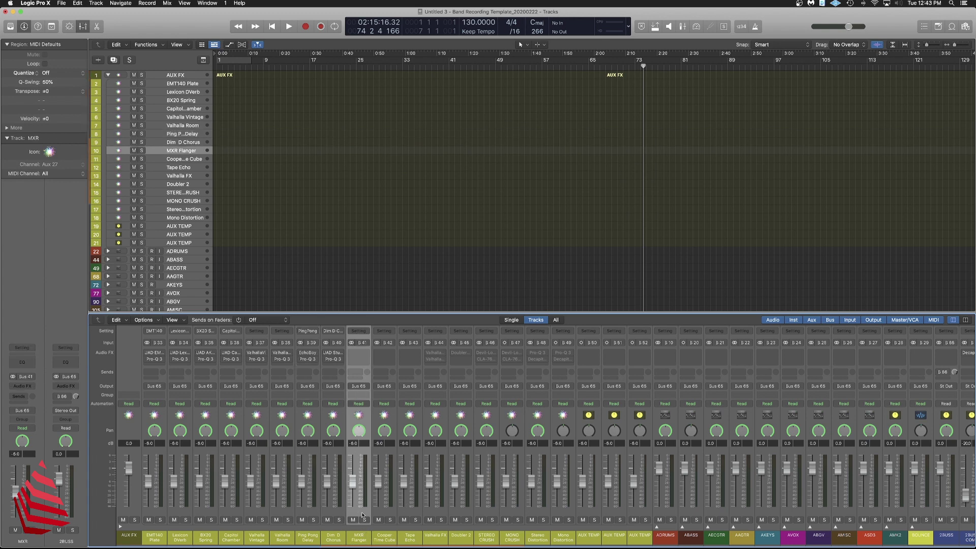
scroll(360, 543, "right", 1)
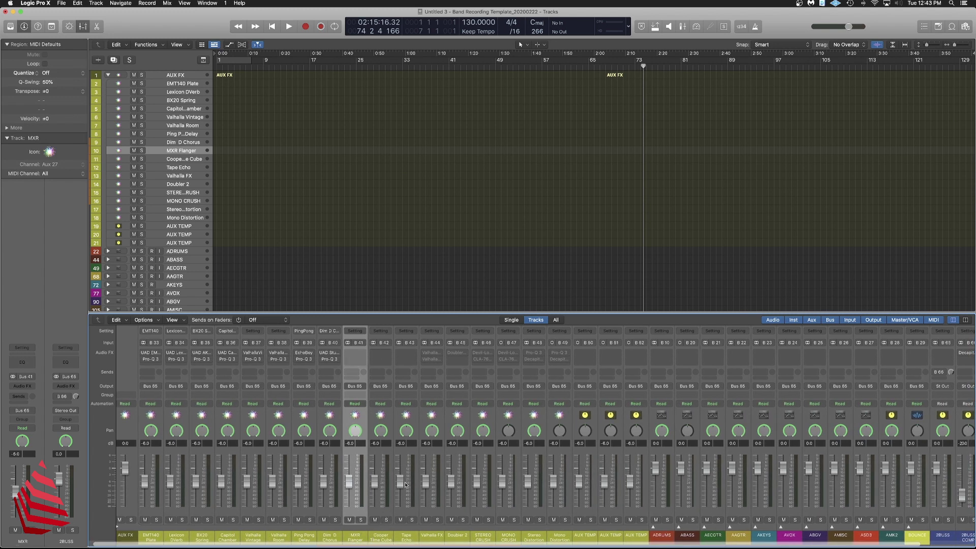
left_click(385, 512)
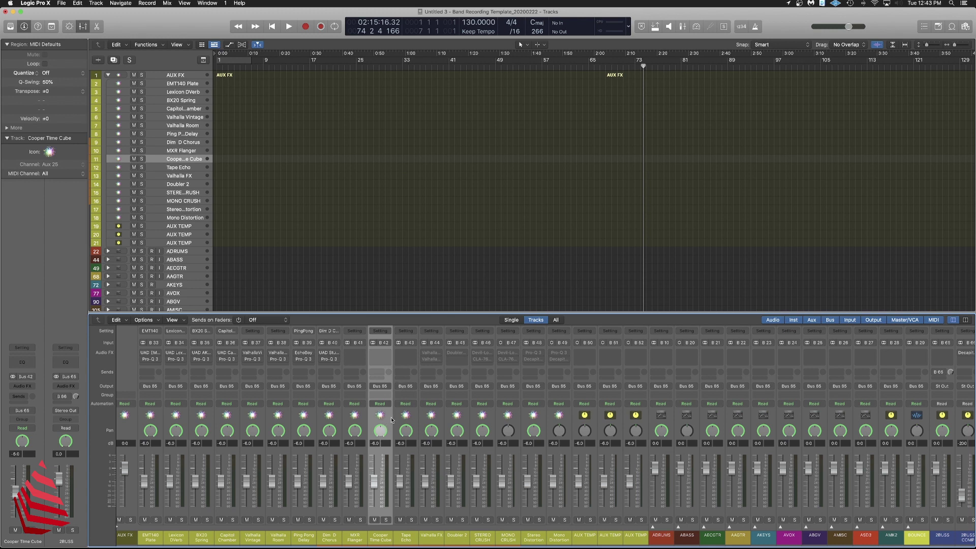
left_click(411, 447)
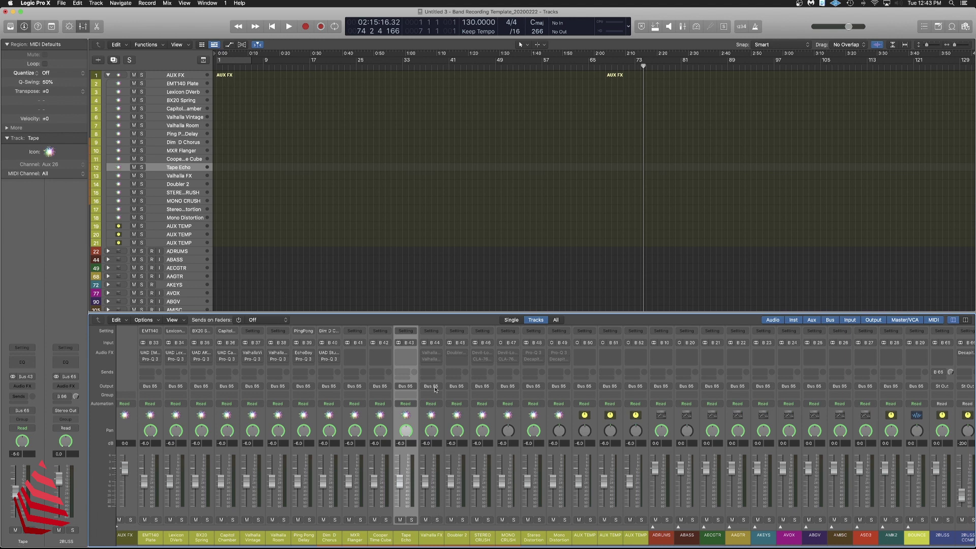
- Open the ValhallaShimmer reverb on the Valhalla FX channel to examine its controls, then close it
left_click(431, 354)
left_click_drag(478, 113, 470, 134)
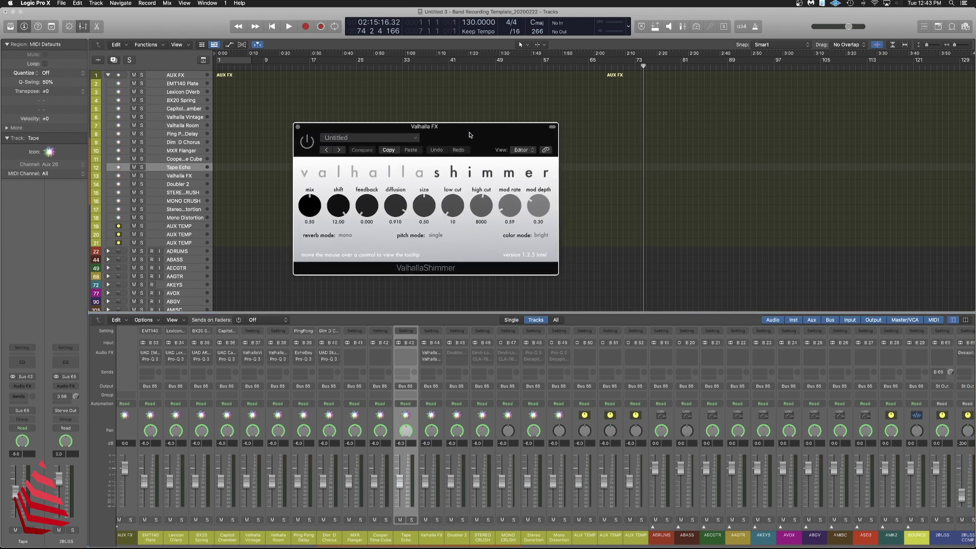
left_click(299, 127)
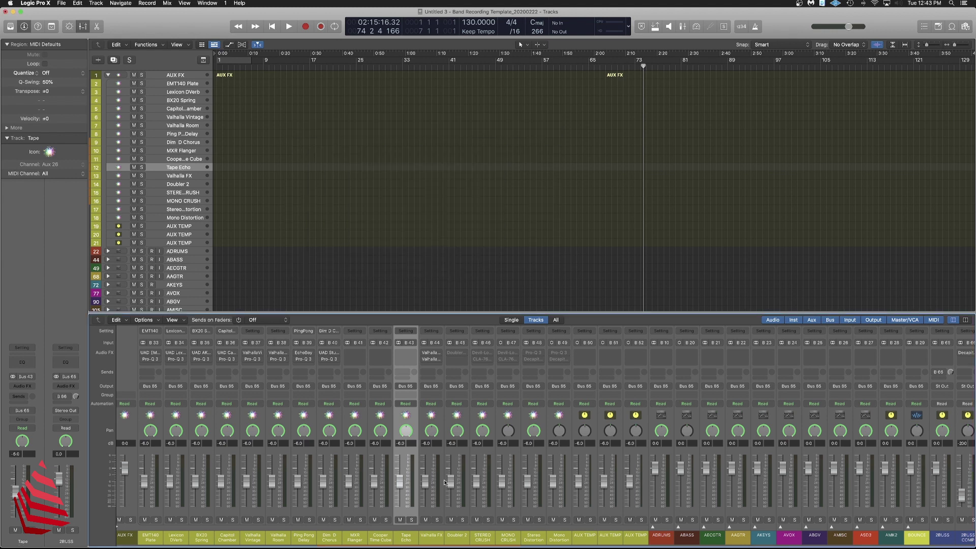
- Select the Doubler 2 channel, inspect its Doubler4 plug-in, and close the window
left_click(459, 514)
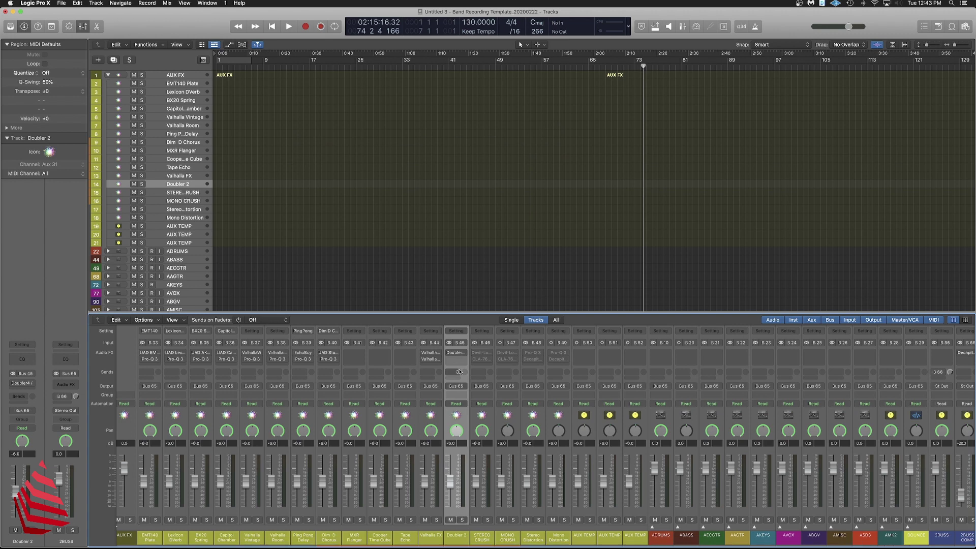
left_click(456, 353)
left_click_drag(340, 110, 332, 125)
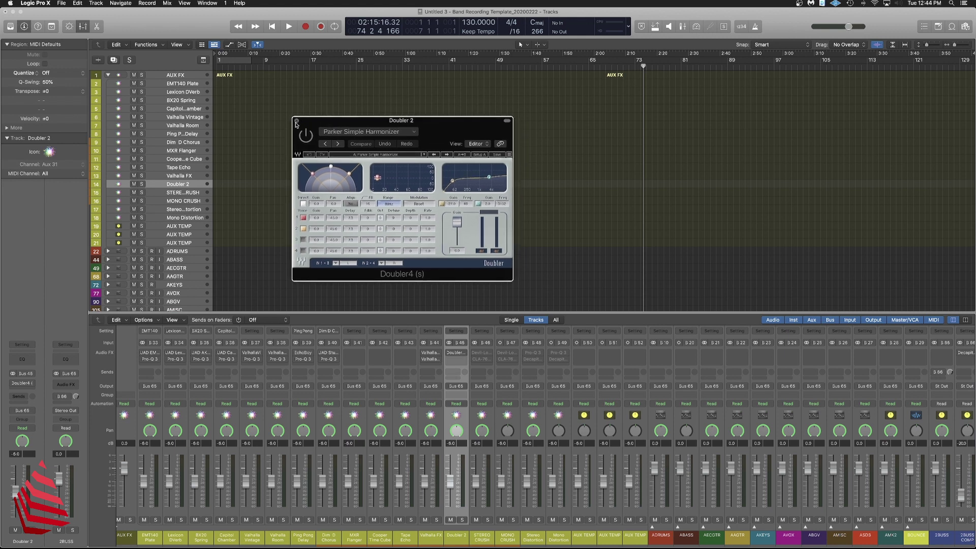
left_click(296, 121)
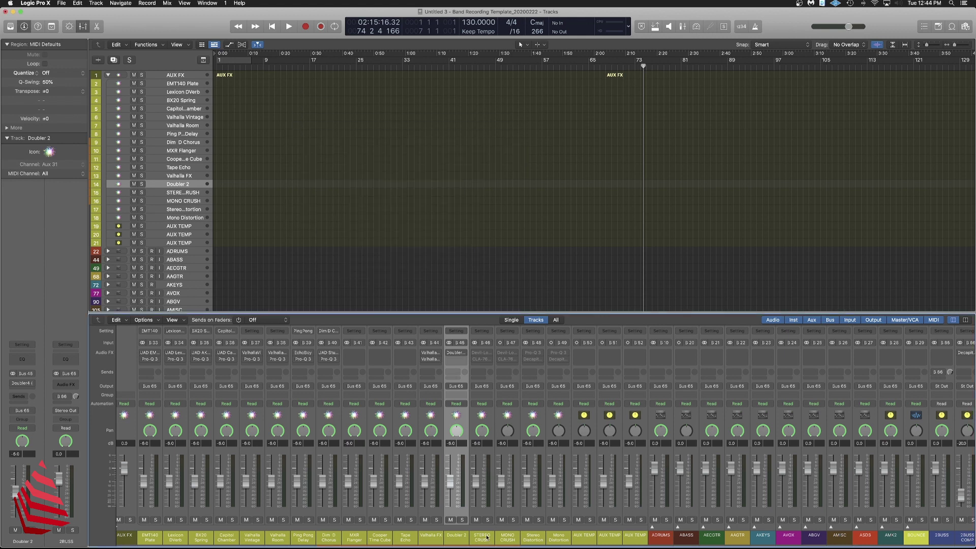
- Select the STEREO CRUSH and MONO CRUSH channels, and inspect the stereo channel's Devil-Loc Deluxe and CLA-76 plug-ins before closing both windows
left_click(484, 512)
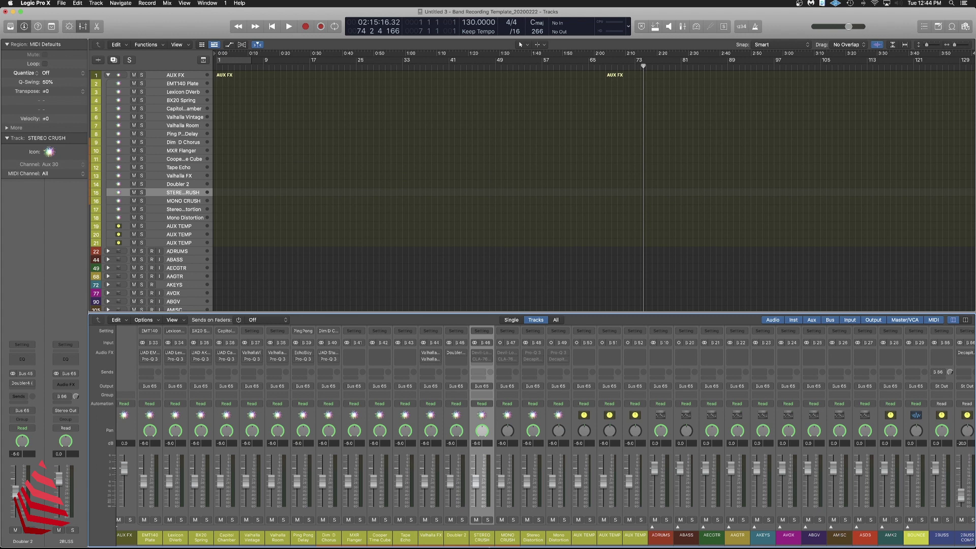
left_click(509, 514)
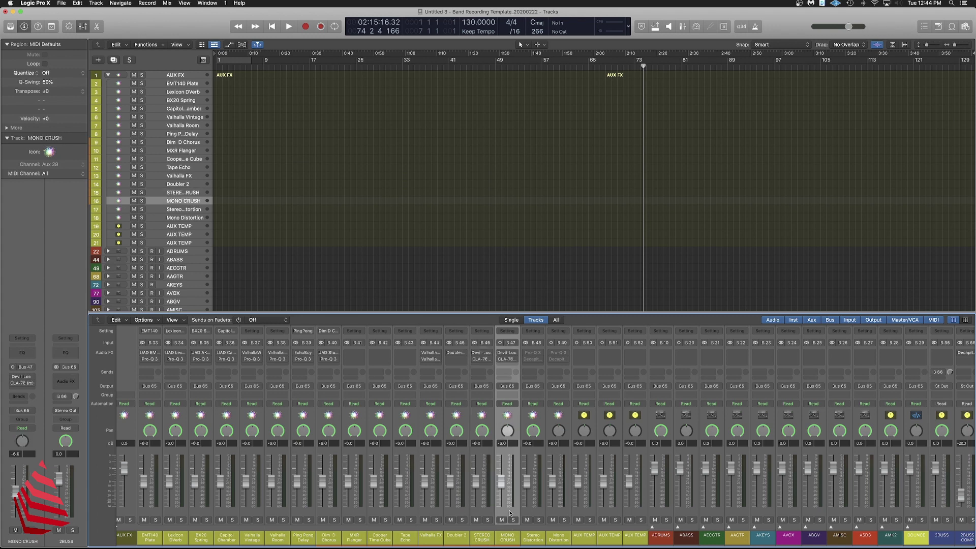
left_click(483, 356)
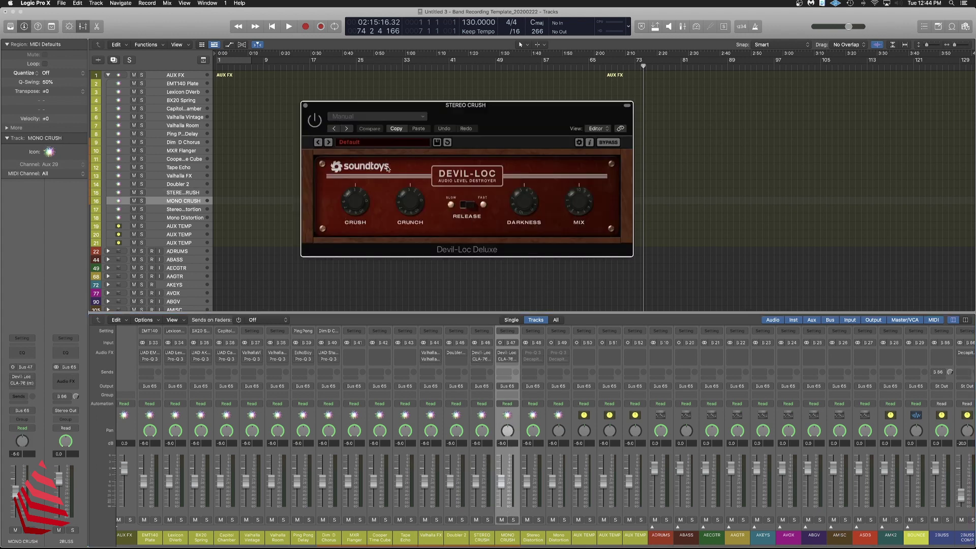
left_click(481, 359)
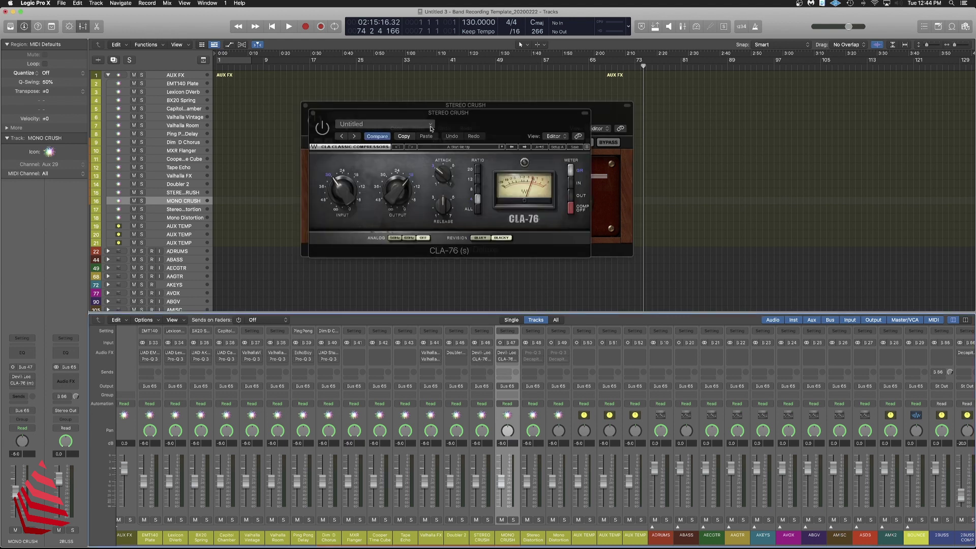
left_click(480, 238)
left_click(501, 238)
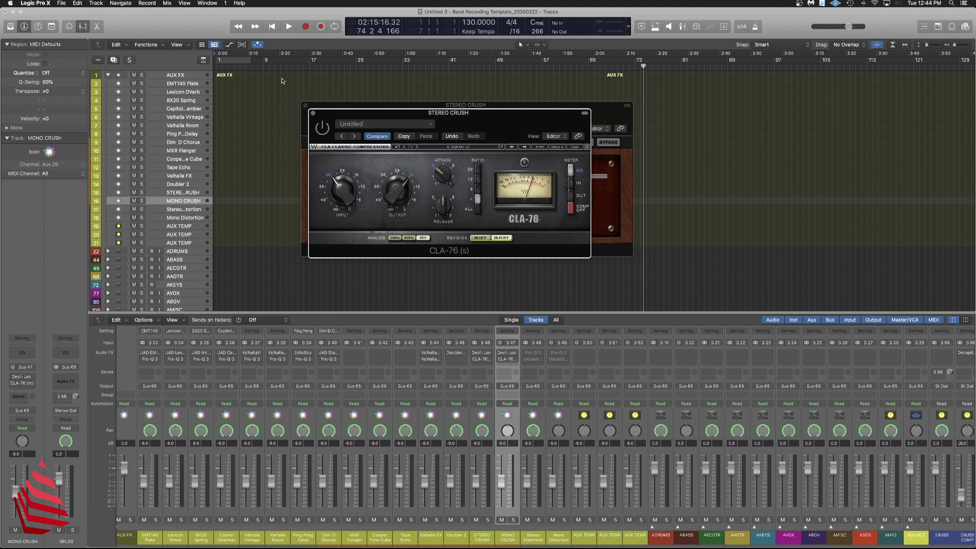
left_click(312, 112)
left_click(306, 105)
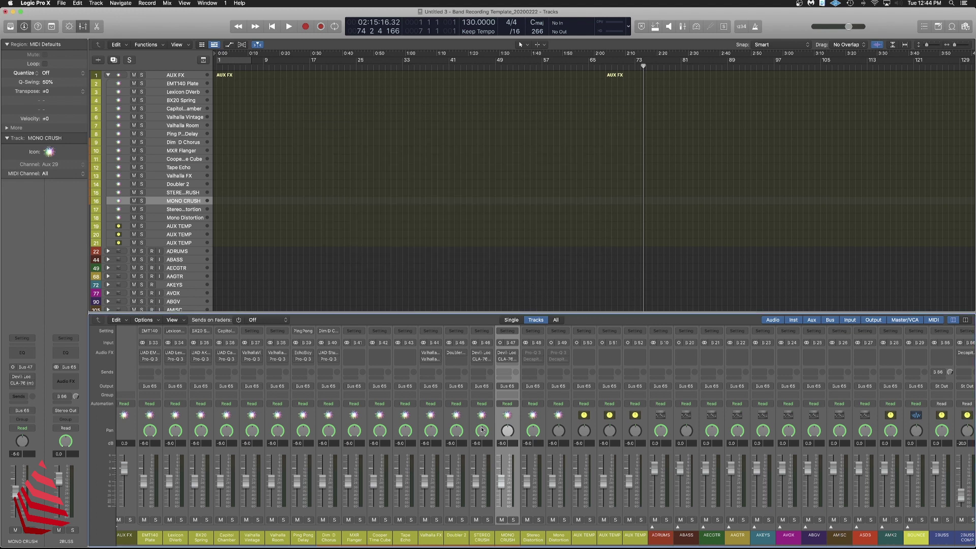
- Select the Stereo Distortion and Mono Distortion channels, and view the Decapitator plug-in on Stereo Distortion before closing its window
left_click(481, 516)
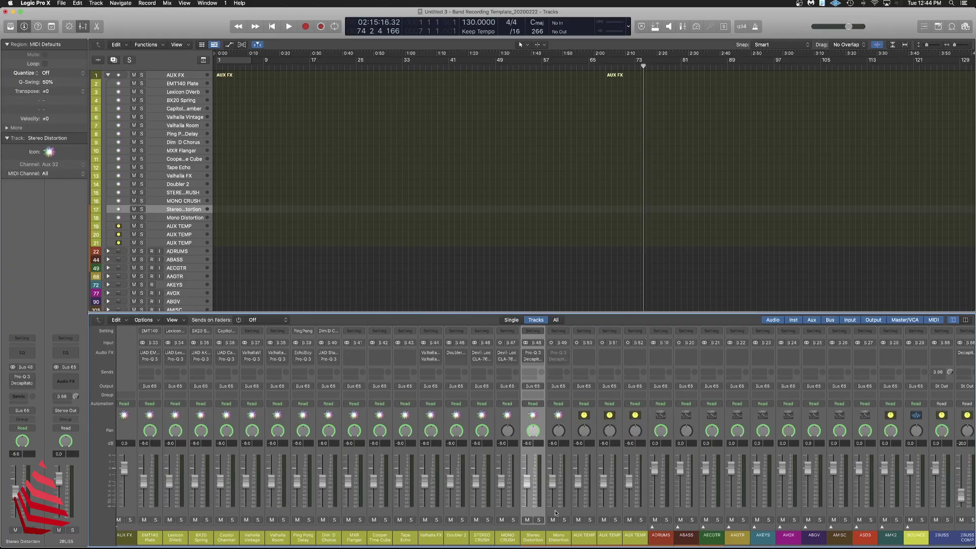
left_click(562, 514)
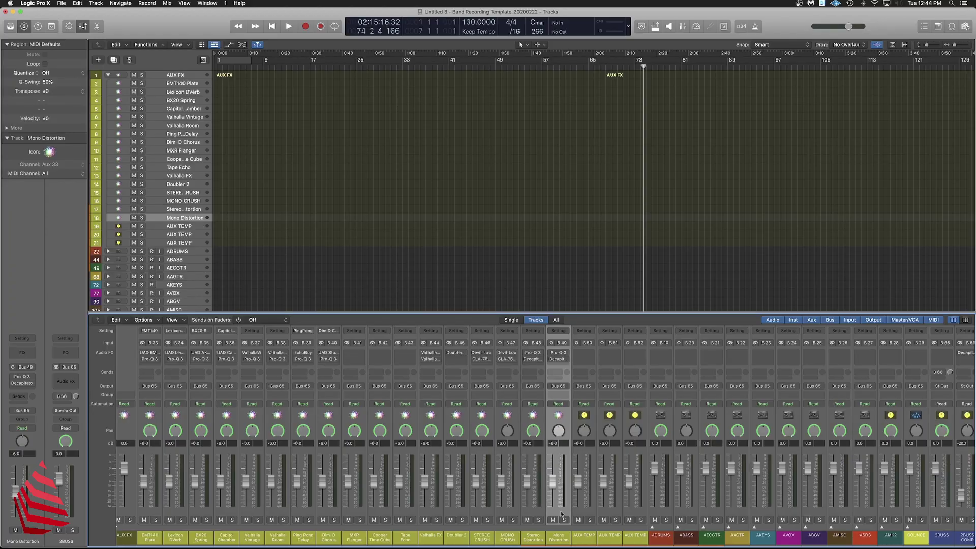
left_click(534, 362)
left_click_drag(457, 113, 397, 97)
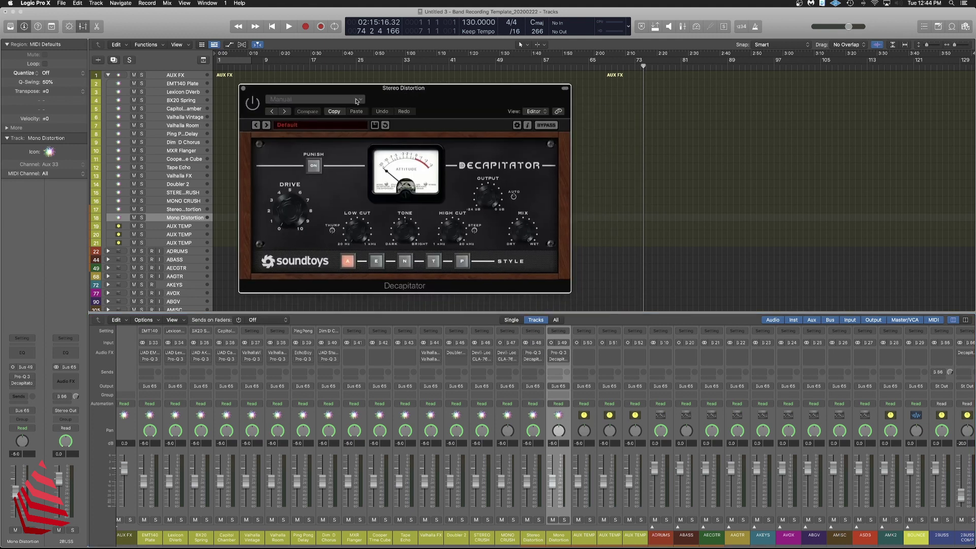
left_click(243, 87)
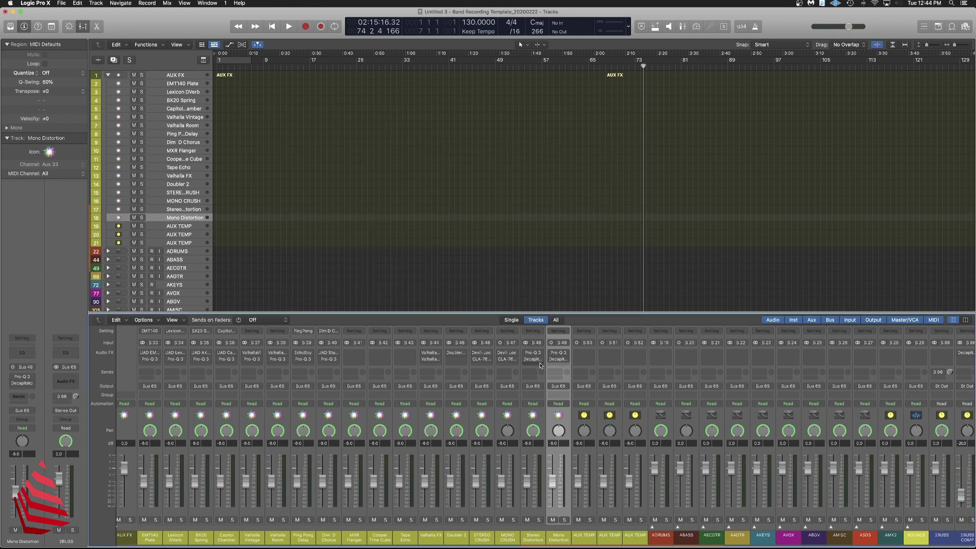
- Insert the Plugin Alliance Black Box Analog Design HG-2MS plug-in in the slot below Decapitator on the Stereo Distortion channel
left_click(540, 366)
mouse_move(589, 515)
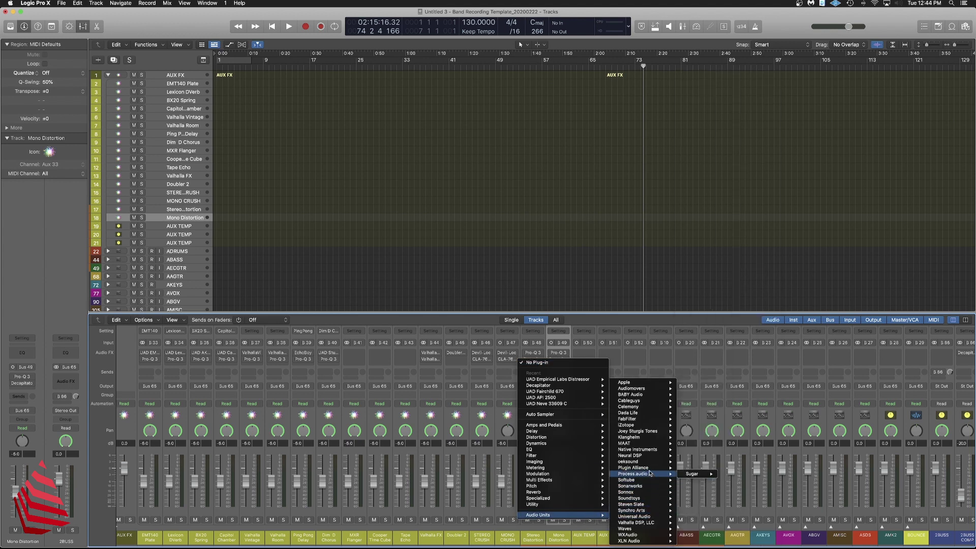
mouse_move(654, 470)
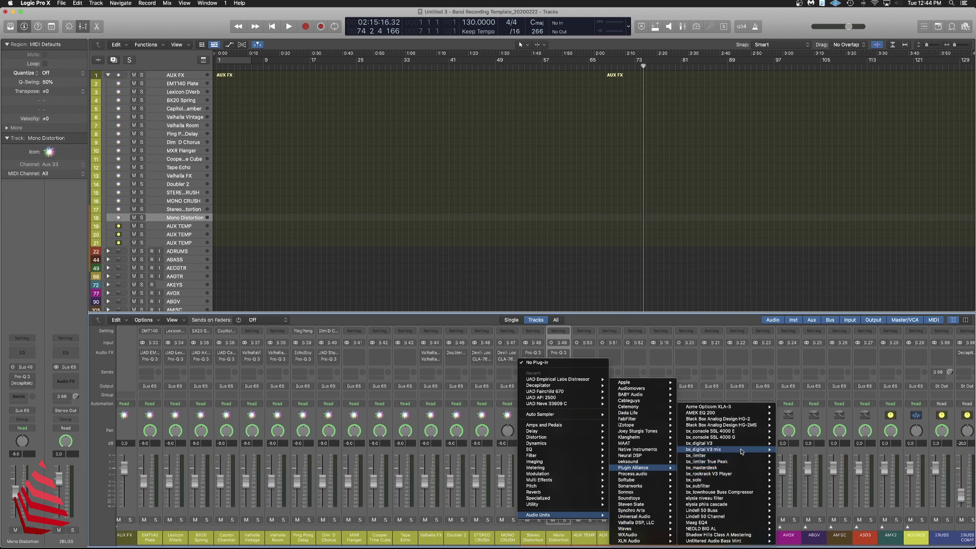
mouse_move(741, 429)
key("Escape")
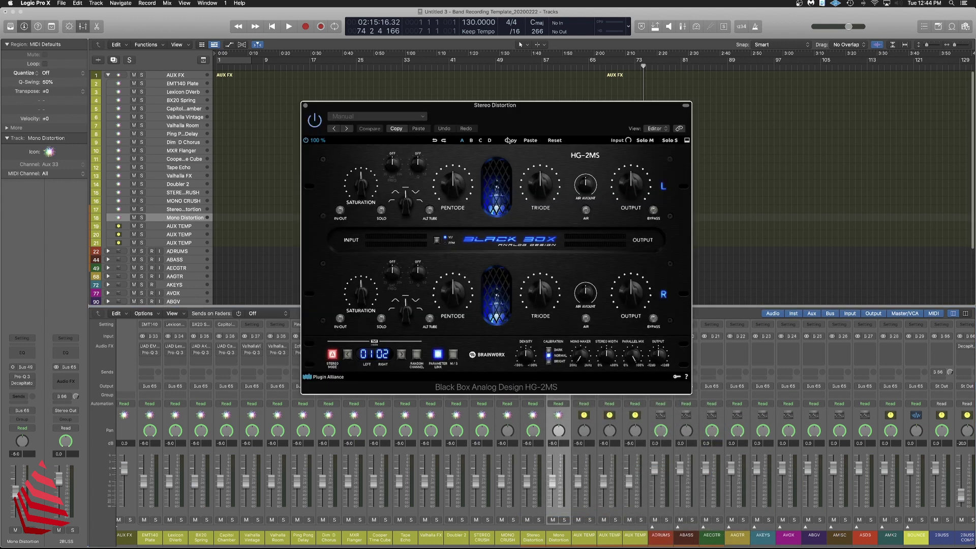
- Switch the HG-2MS on Stereo Distortion from left/right to M/S mode and close the plug-in window
left_click_drag(532, 120, 533, 143)
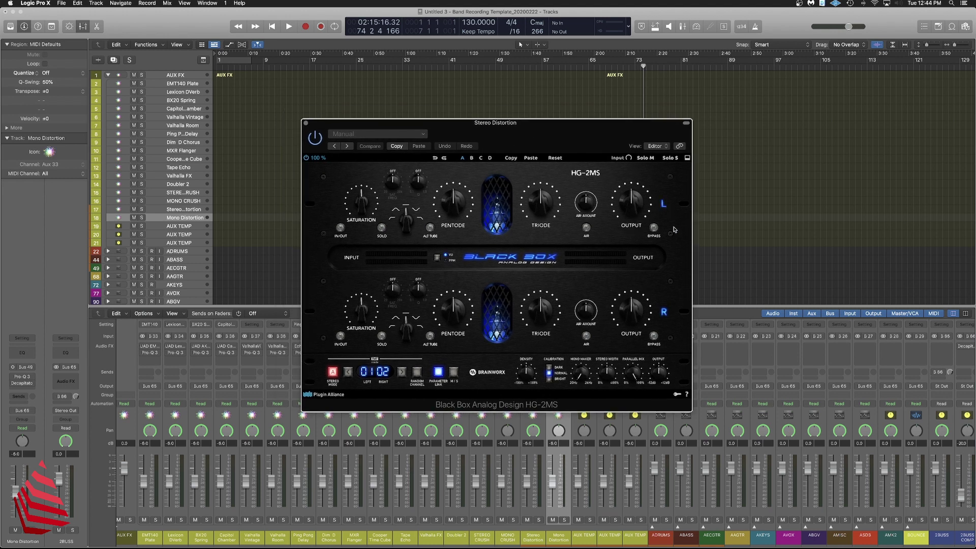
left_click(453, 372)
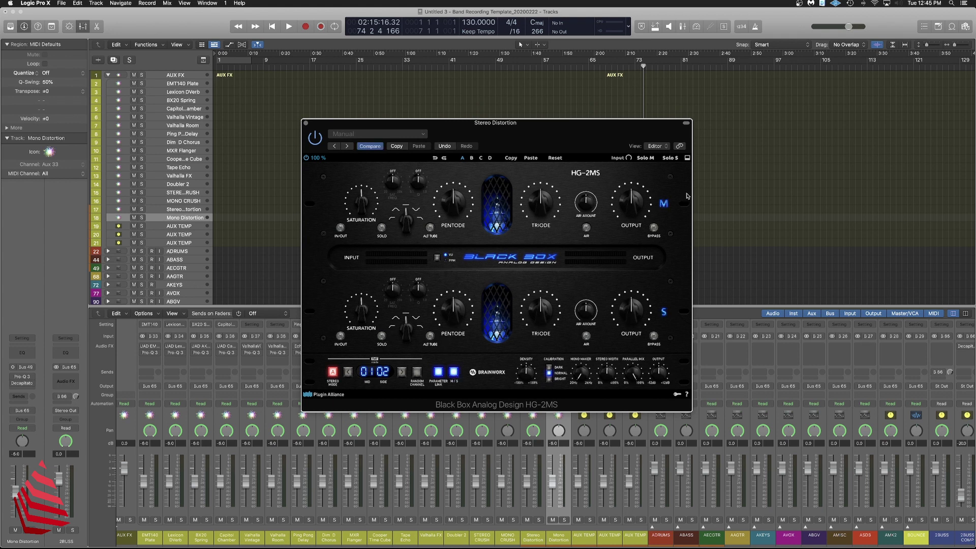
left_click(306, 123)
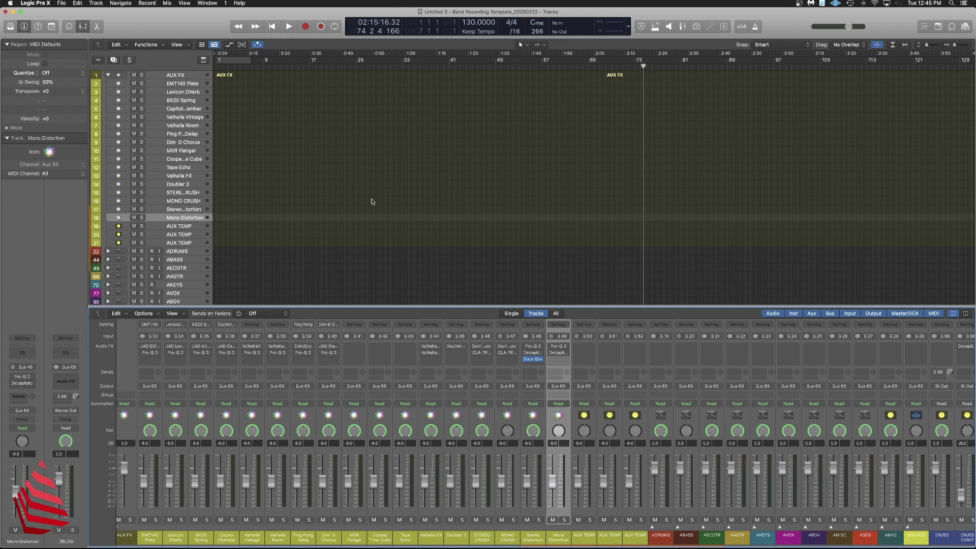
- Select the three AUX TEMP channels one after another, followed by the 2BUSS channel near the end of the mixer
left_click(585, 514)
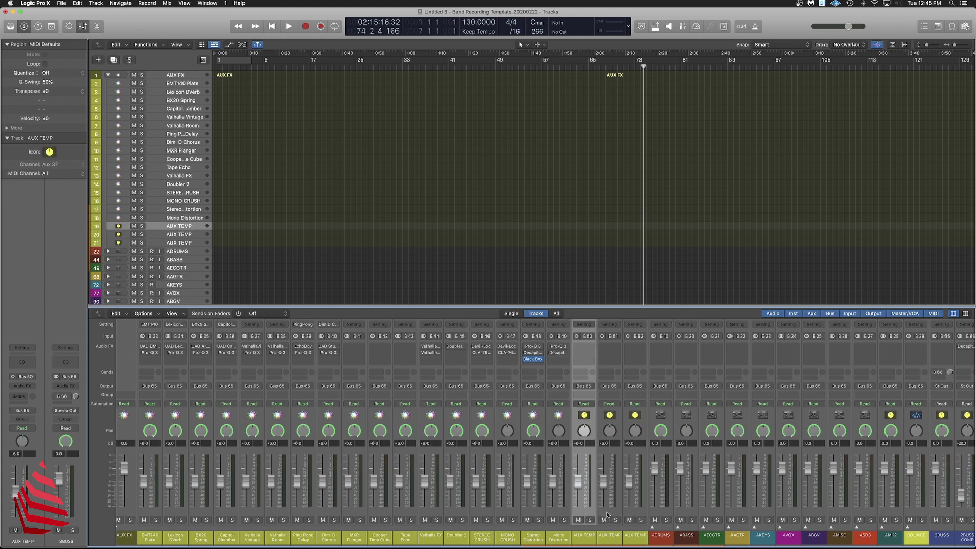
left_click(608, 514)
left_click(636, 514)
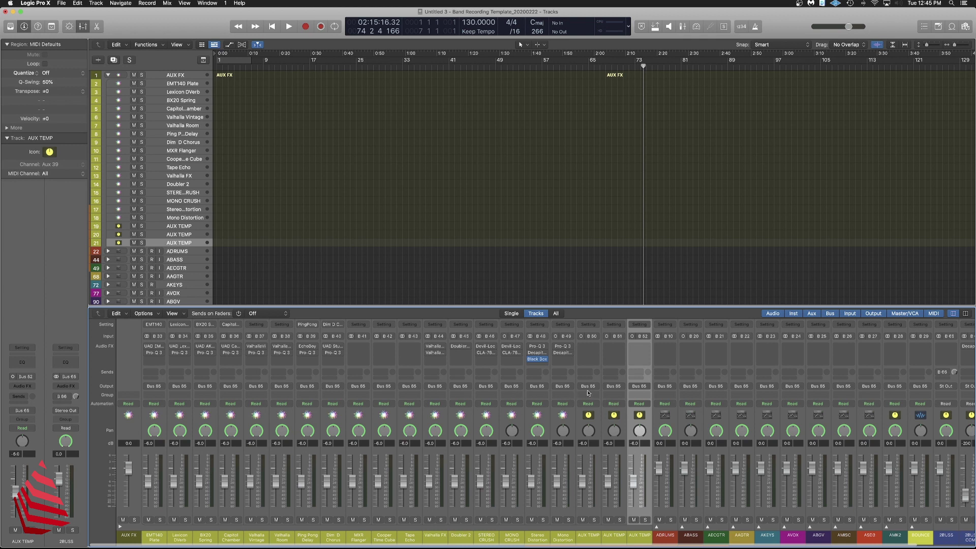
scroll(646, 397, "right", 5)
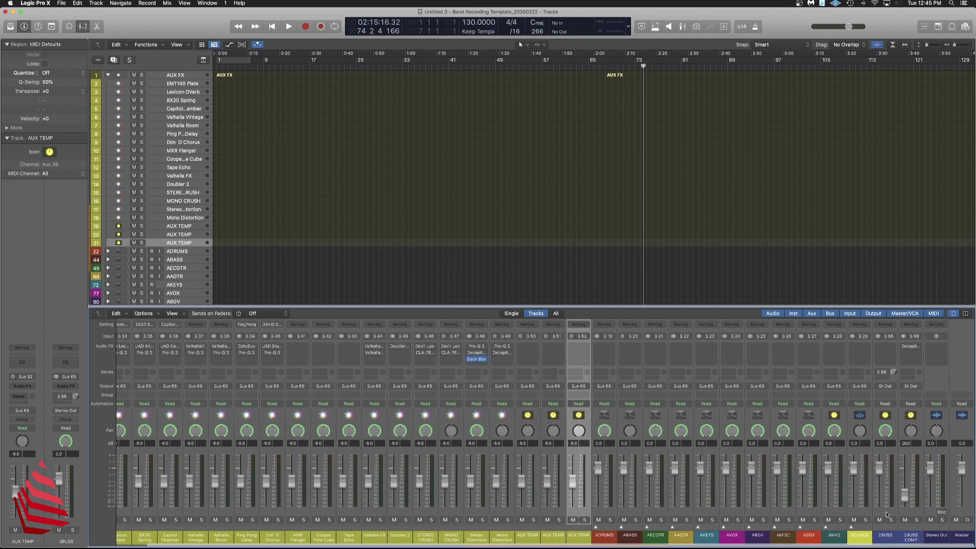
left_click(896, 448)
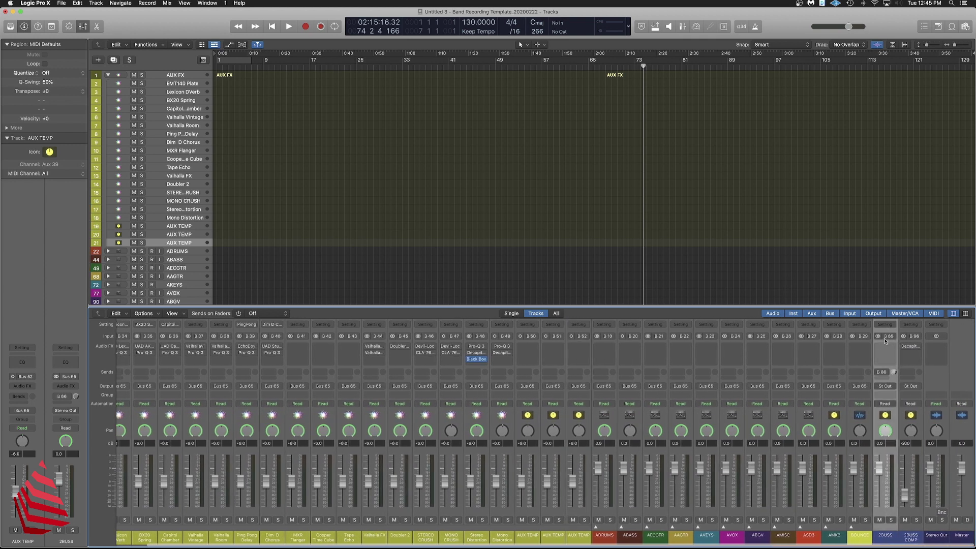
- Browse the bus choices for the EMT140 Plate channel's input and output, including buses 97–128, and leave both assignments as they are
scroll(886, 340, "left", 5)
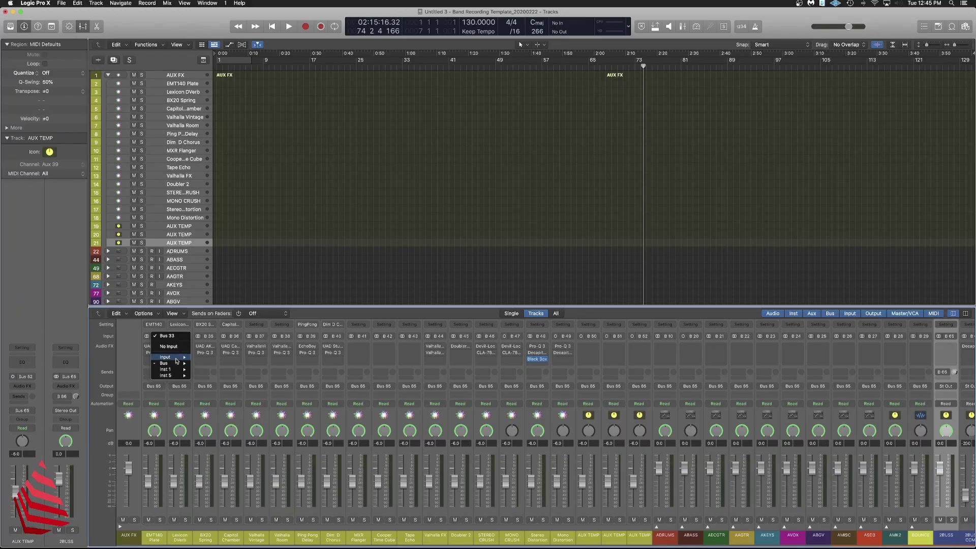
mouse_move(177, 366)
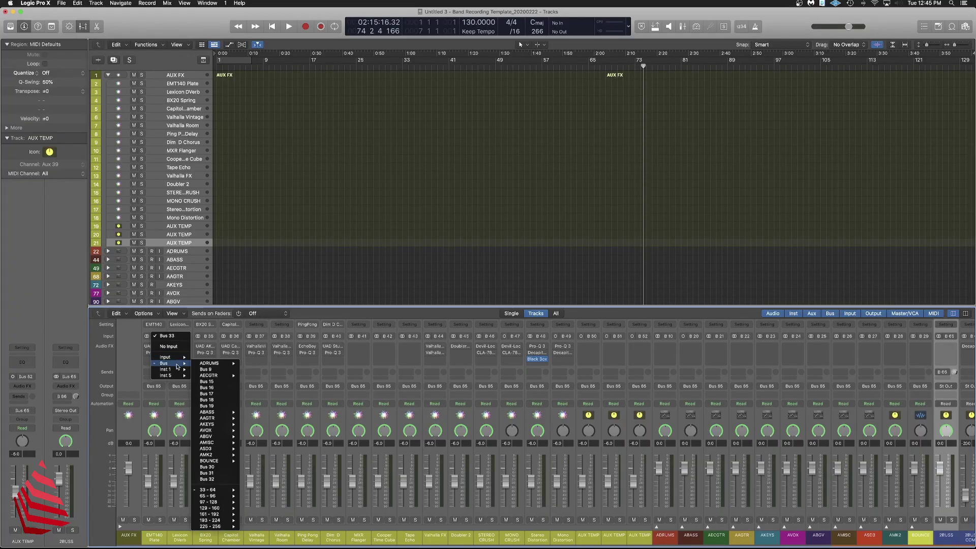
mouse_move(223, 367)
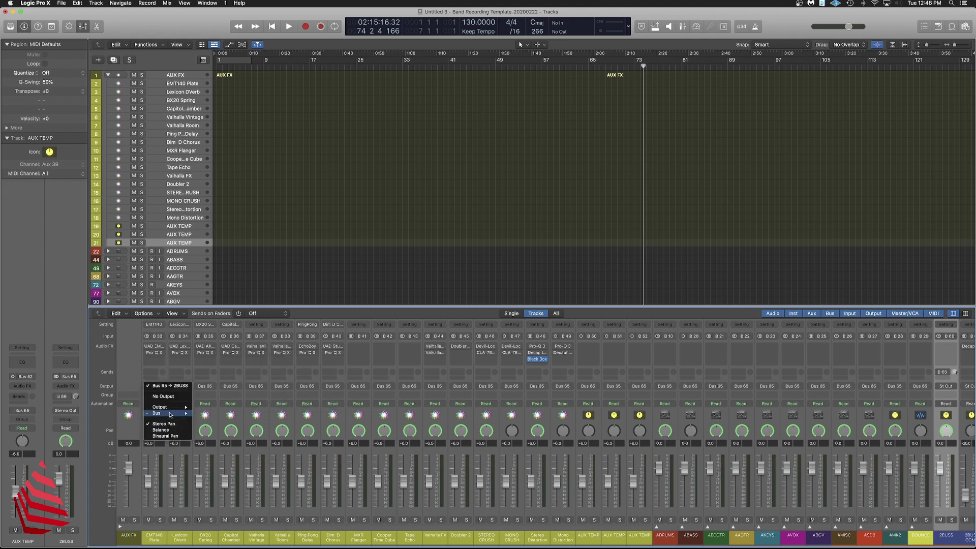
mouse_move(171, 414)
mouse_move(231, 510)
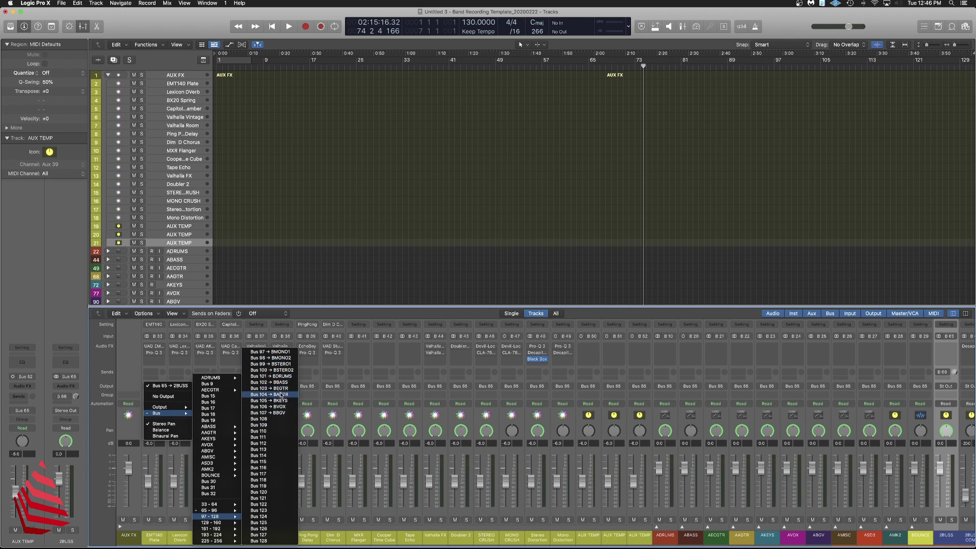
left_click(350, 314)
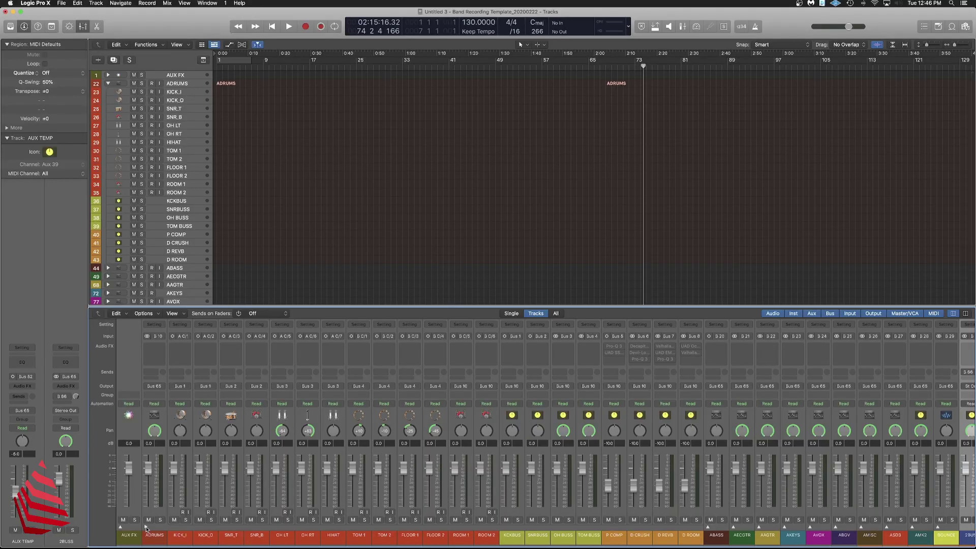
- Expand the ADRUMS track stack and look through its drum channels, selecting KICK_I and FLOOR 2 in the mixer
key("h")
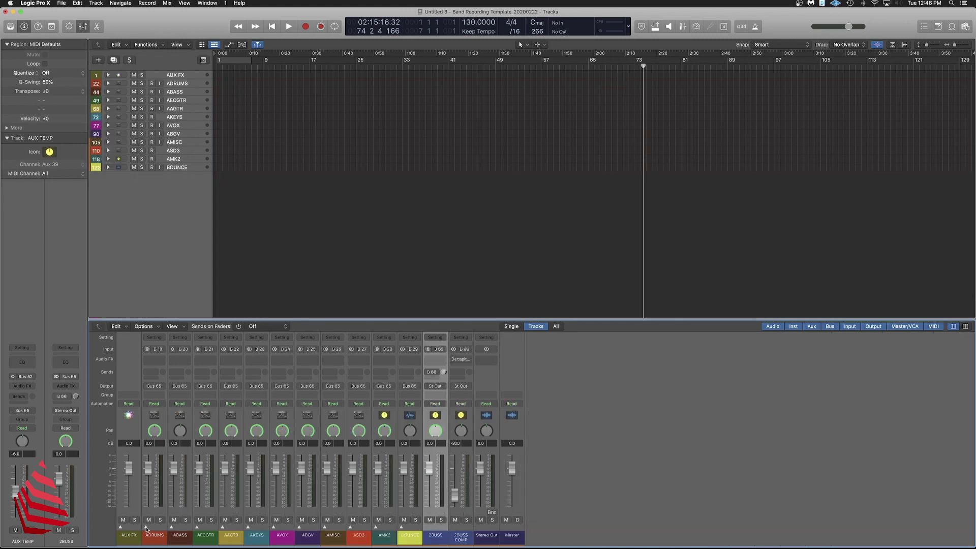
left_click(146, 528)
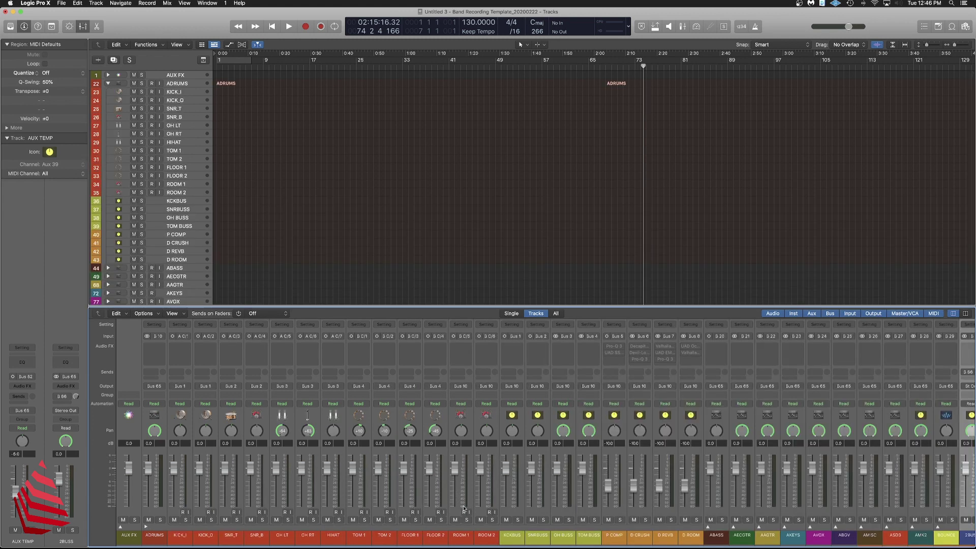
left_click(177, 512)
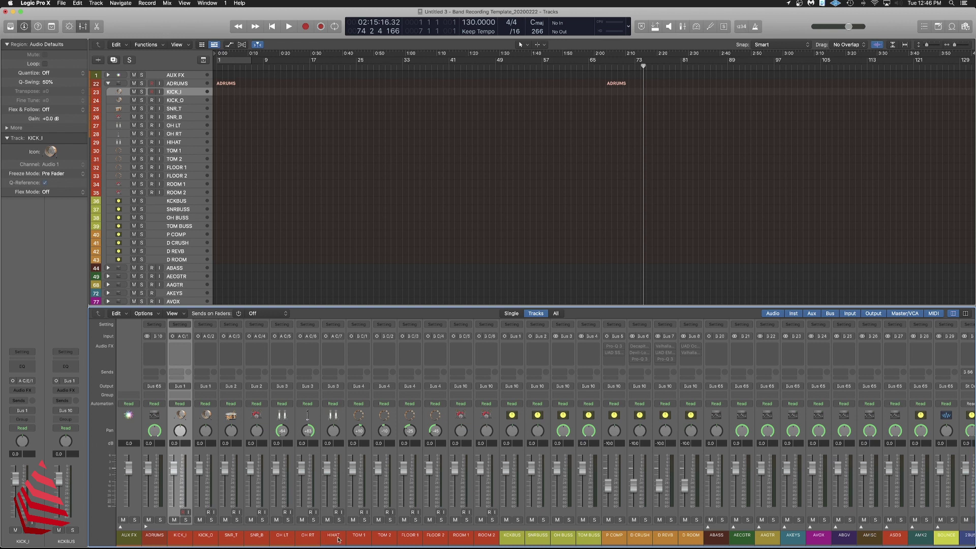
scroll(375, 540, "right", 1)
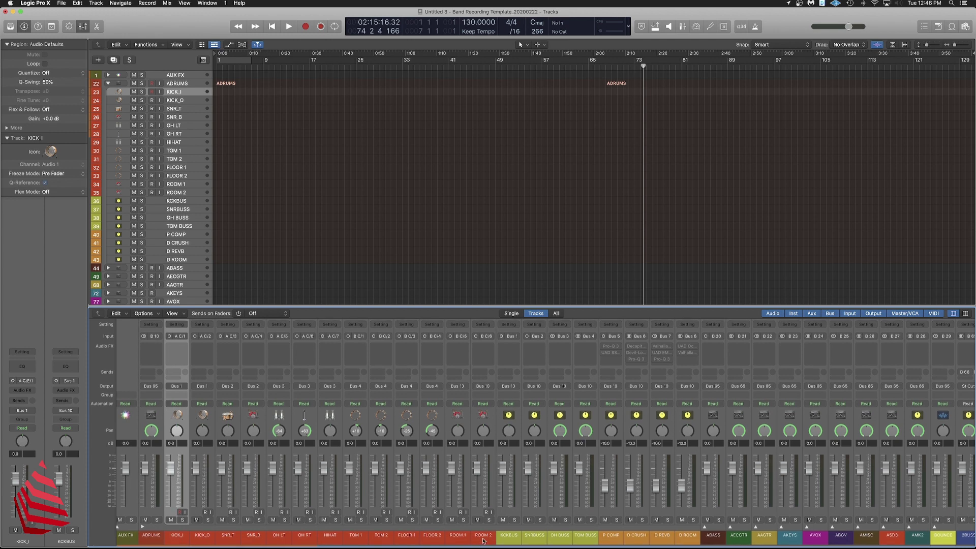
scroll(488, 541, "right", 1)
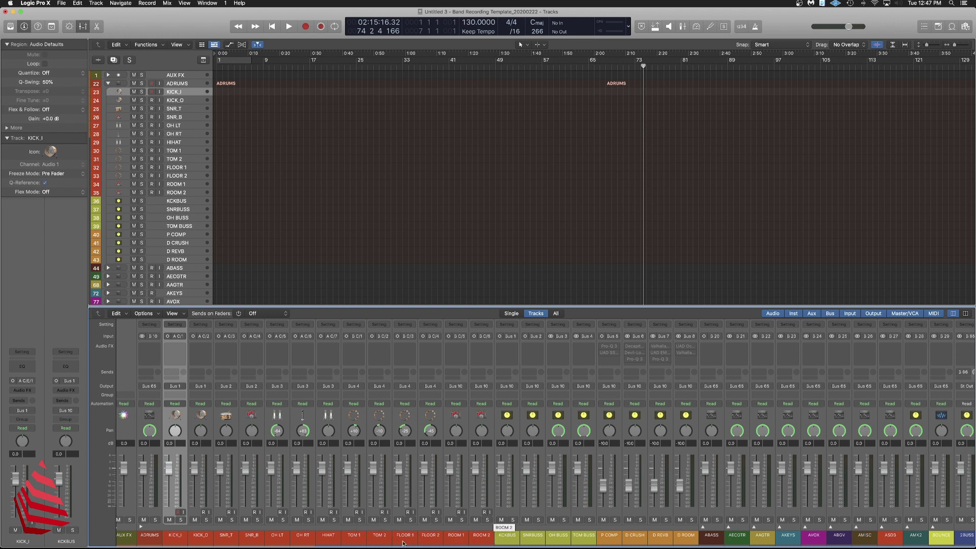
scroll(414, 541, "right", 1)
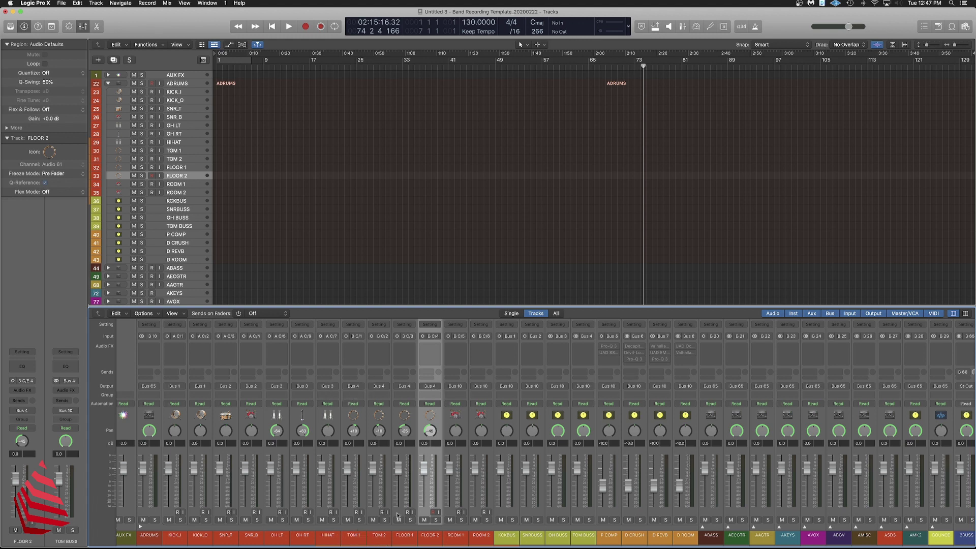
- Select KCKBUS, the KICK_I and KICK_O channels together, and KCKBUS again to examine the kick routing
left_click(509, 538)
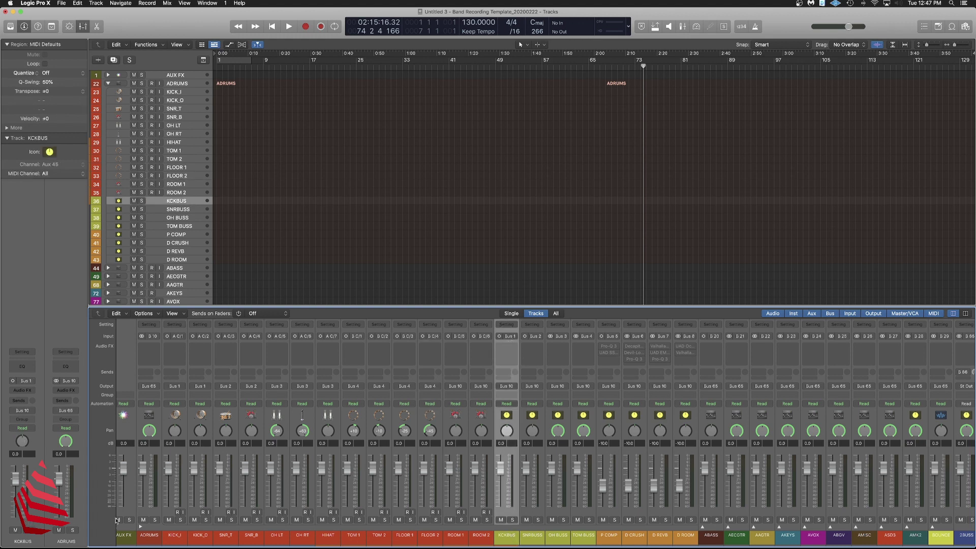
left_click(173, 514)
left_click(191, 514, "shift")
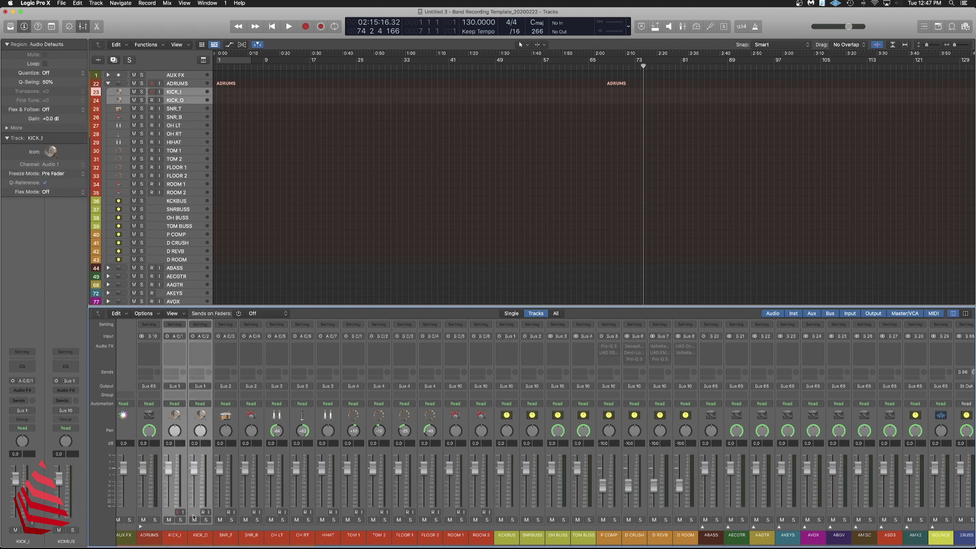
left_click(511, 515)
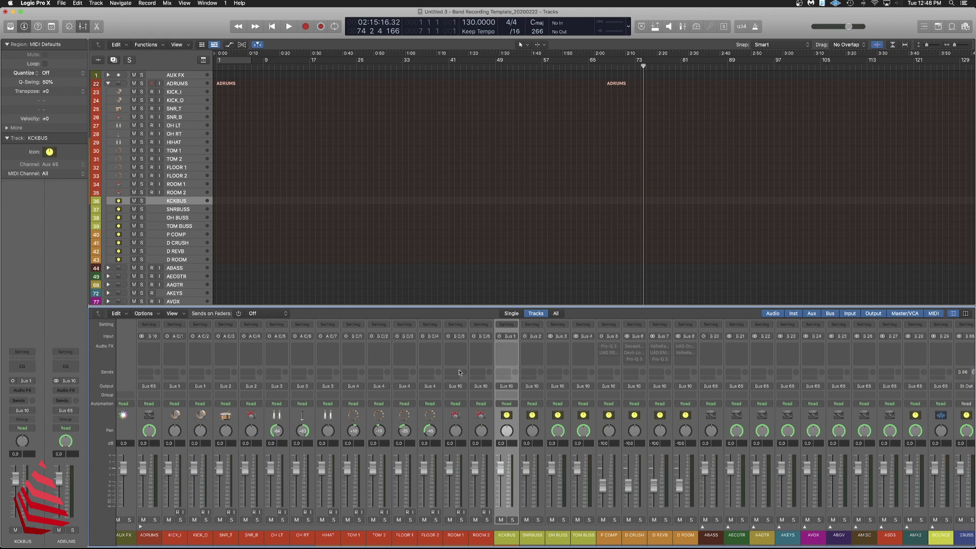
- Select SNR_T and SNR_B together, followed by SNRBUSS, OH BUSS and TOM BUSS one after another, to examine their routing
left_click(222, 517)
left_click(248, 515, "shift")
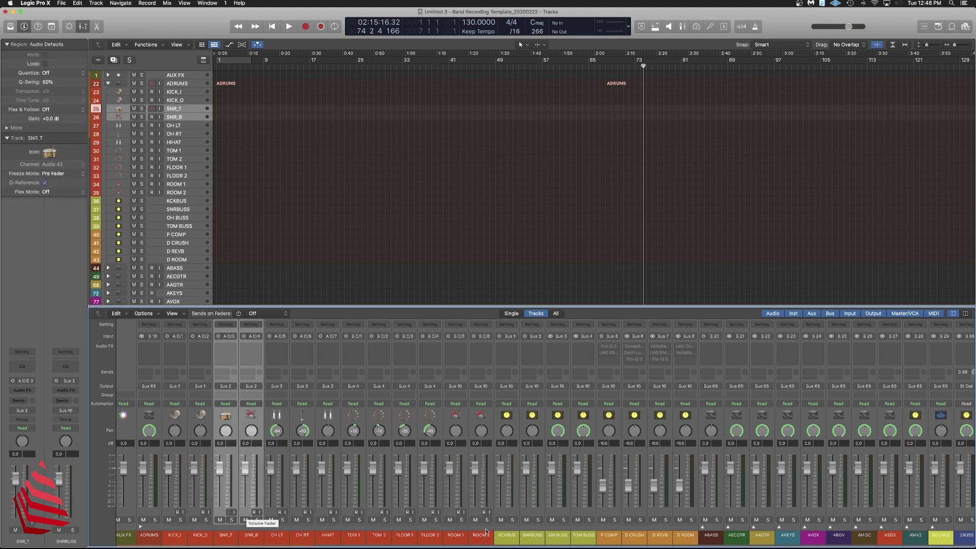
left_click(535, 515)
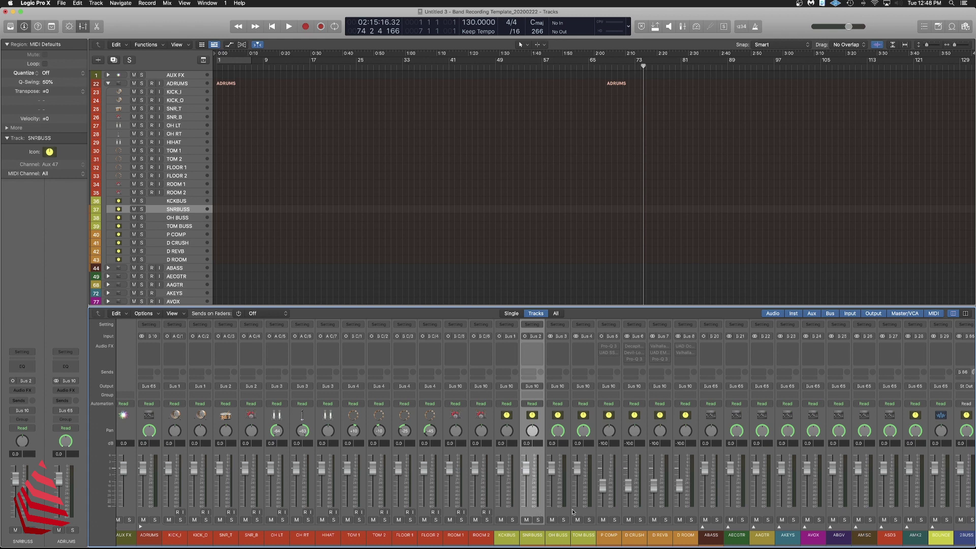
left_click(559, 513)
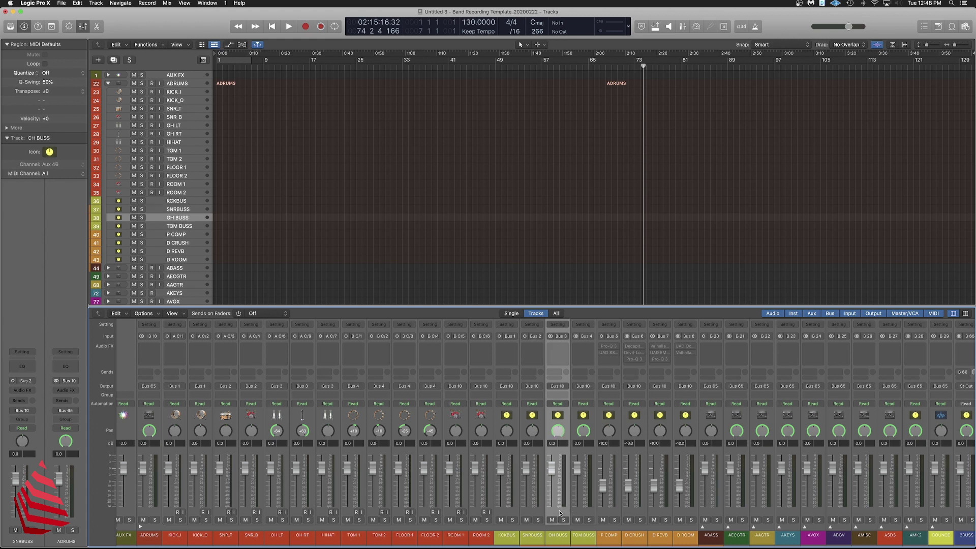
left_click(582, 515)
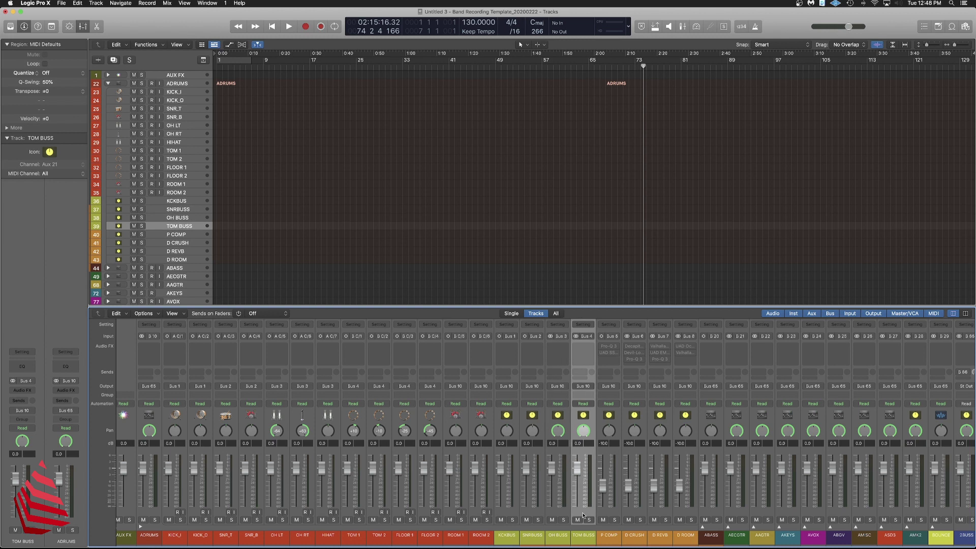
- Trace the kick signal path by selecting KCKBUS, its two source channels KICK_I and KICK_O, and the bus again
left_click(508, 513)
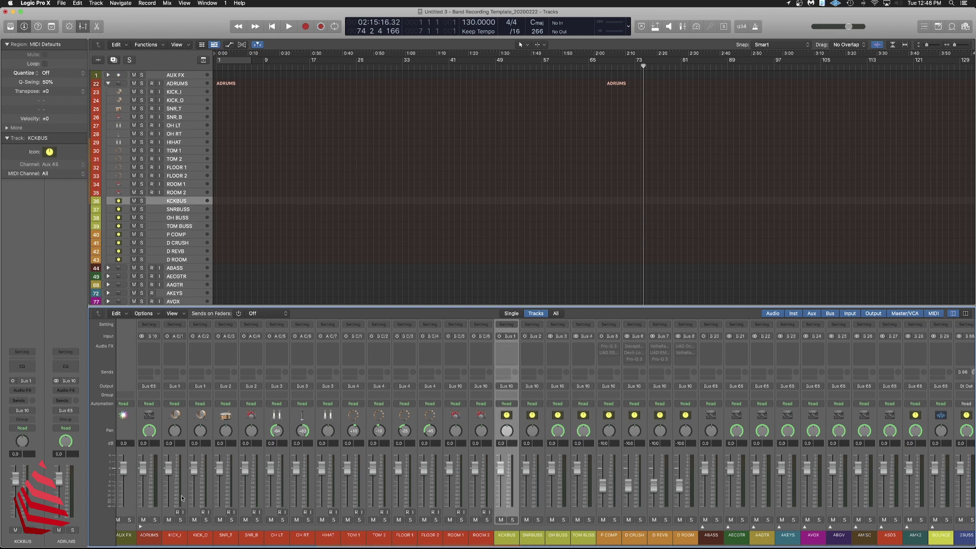
left_click(166, 514)
left_click(190, 516, "shift")
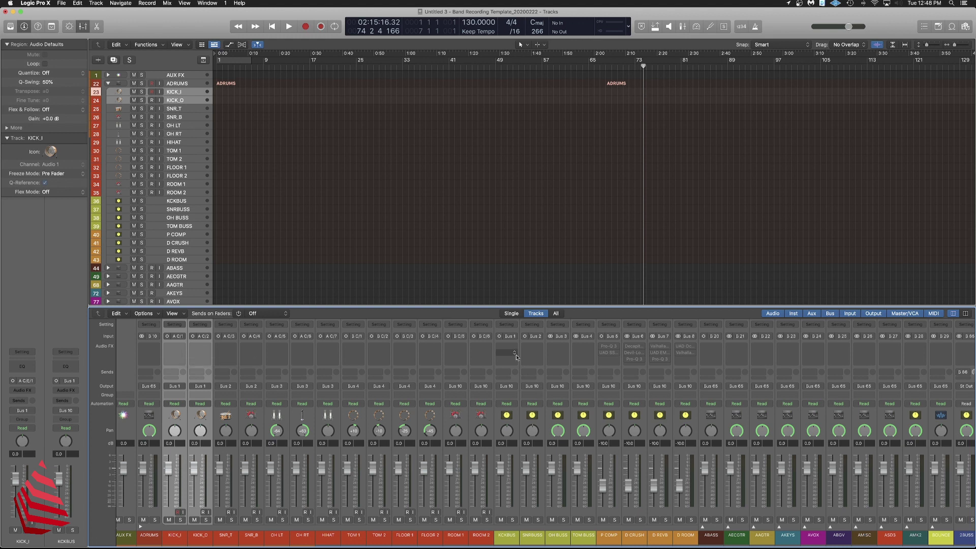
left_click(515, 421)
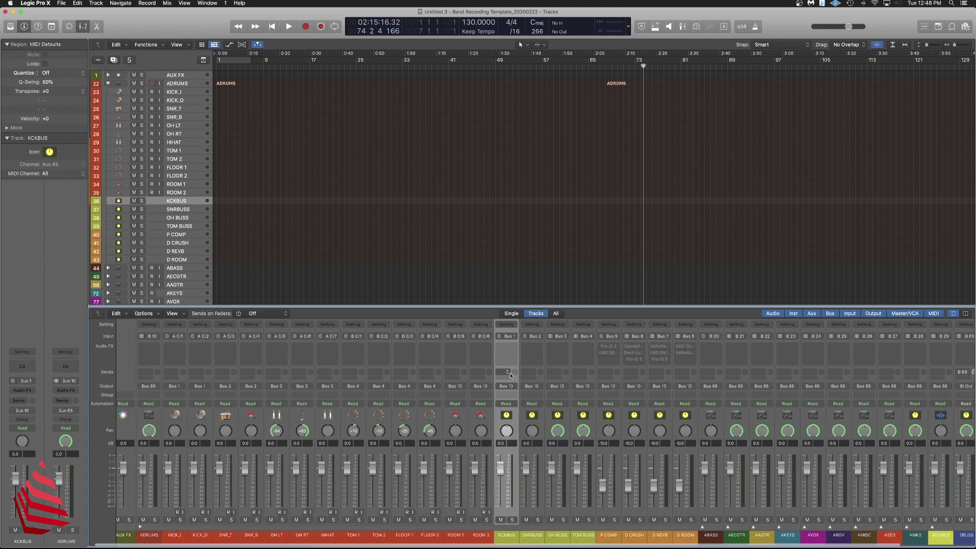
- Select SNRBUSS, the four buses from KCKBUS to TOM BUSS together, and TOM BUSS alone to examine their shared output
left_click(539, 435)
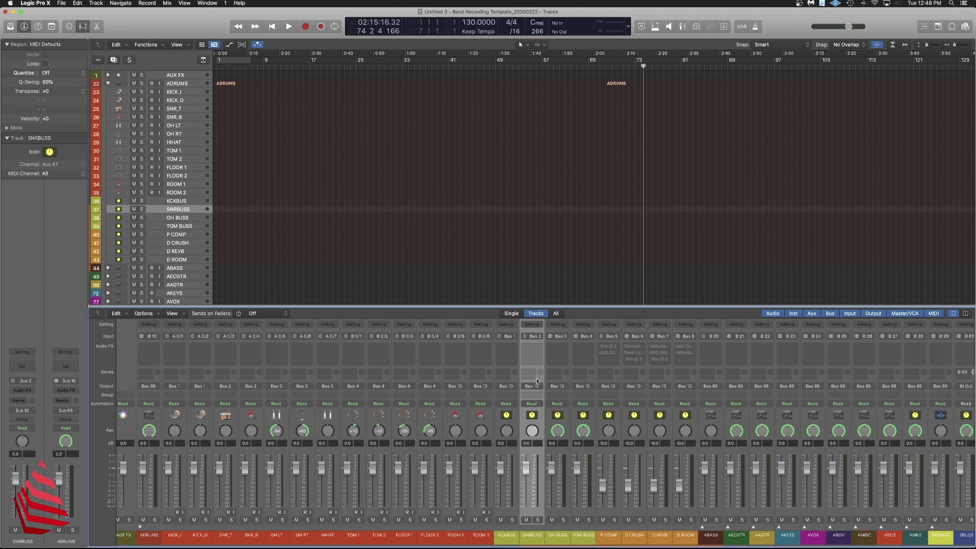
left_click_drag(513, 511, 584, 516)
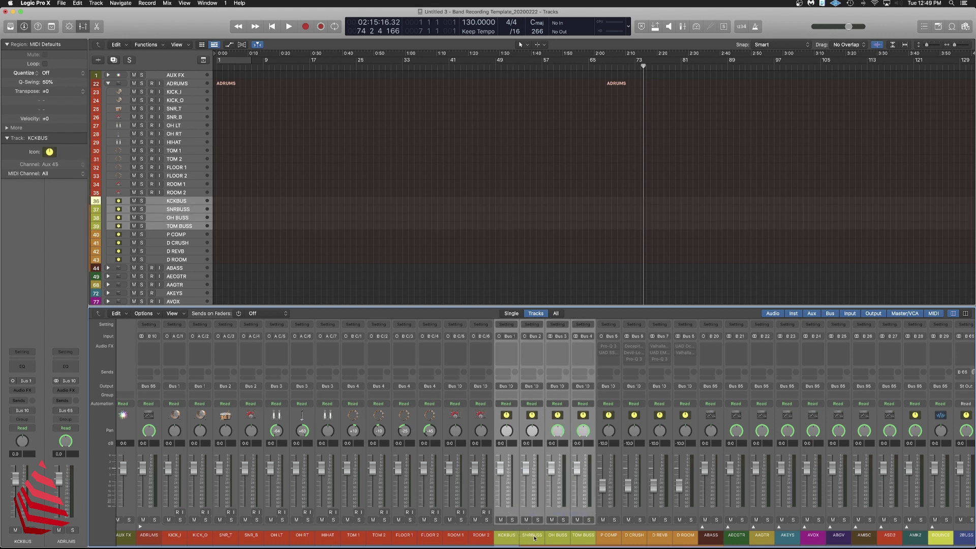
left_click(586, 539)
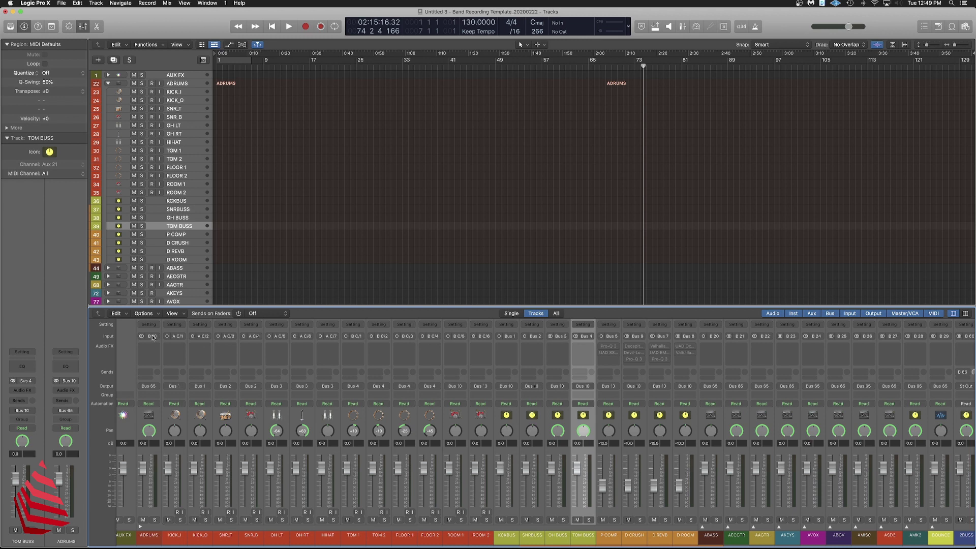
- Select the ADRUMS main channel in the mixer, and collapse and re-expand its track stack
left_click(153, 513)
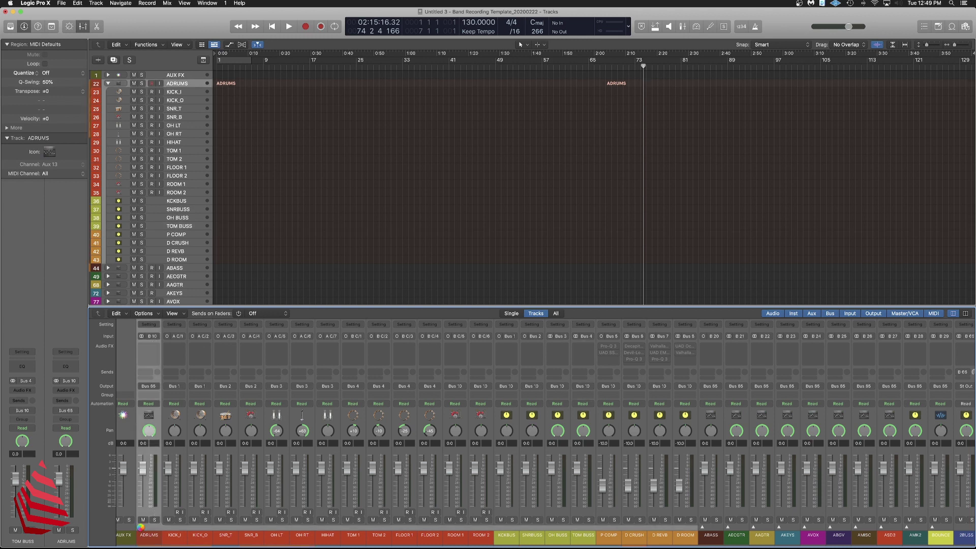
left_click(140, 527)
left_click(147, 528)
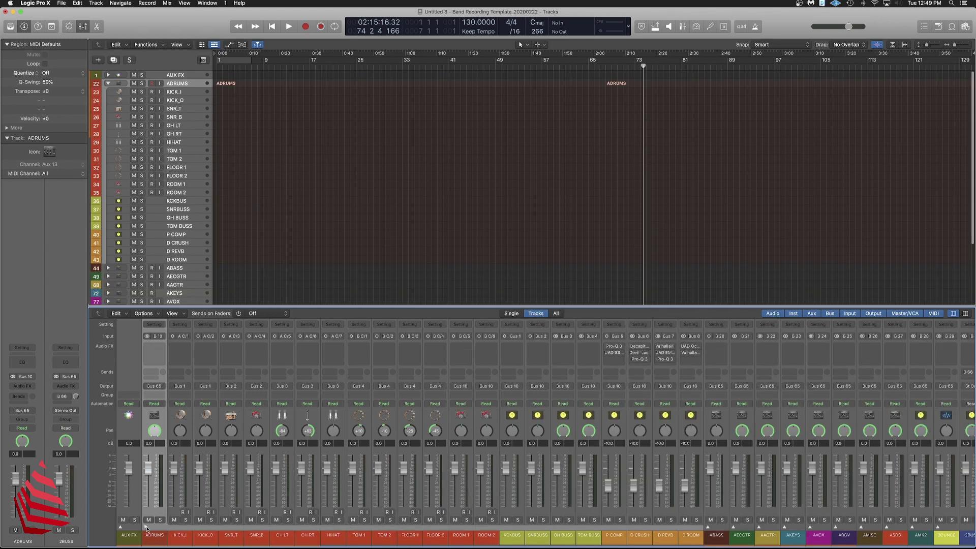